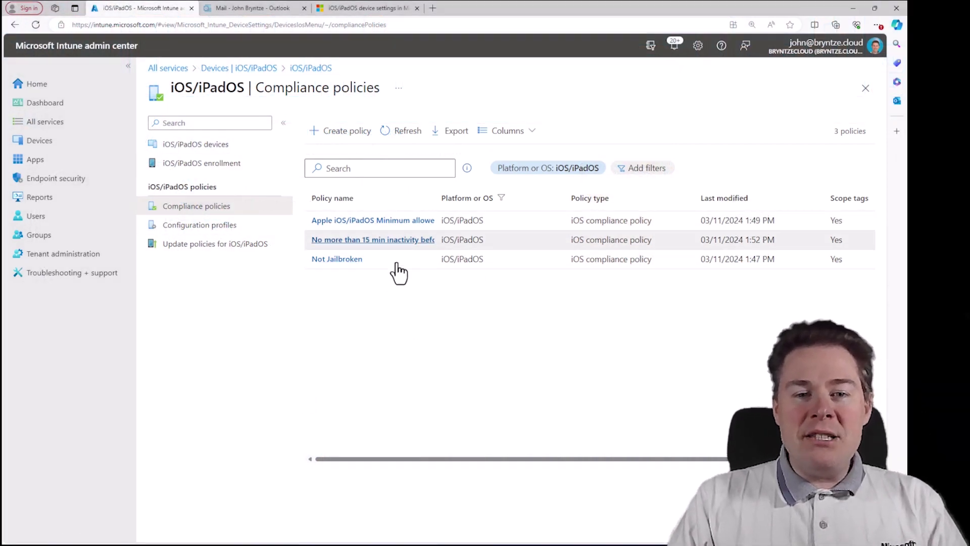
View the empty iOS/iPadOS configuration profiles list, then open the device restriction settings article
left_click(194, 228)
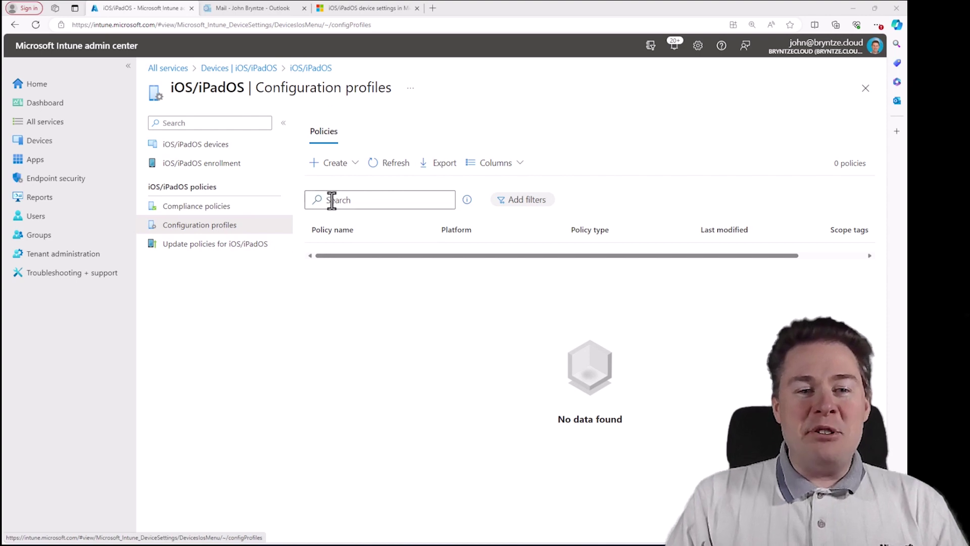
left_click(363, 9)
scroll(529, 402, "down", 5)
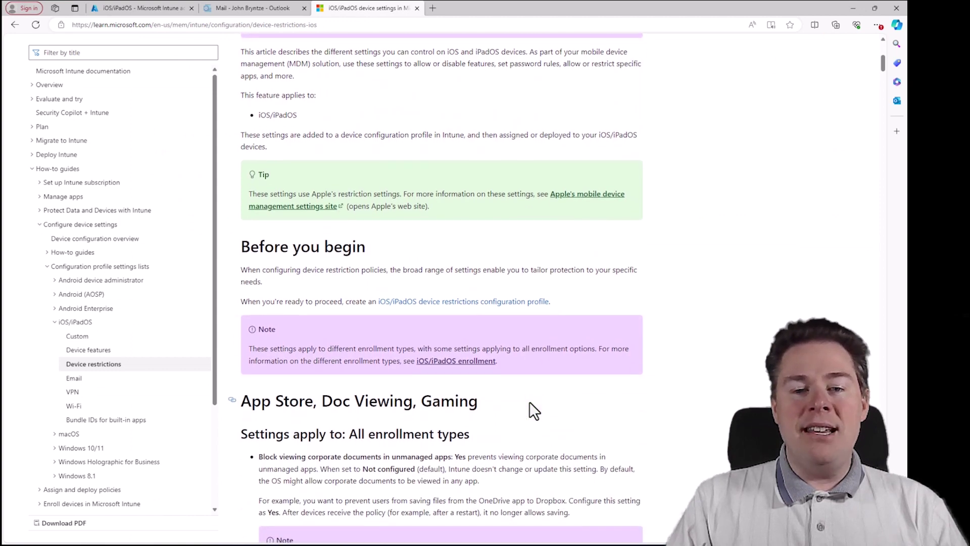
scroll(529, 401, "down", 2)
scroll(529, 401, "down", 2)
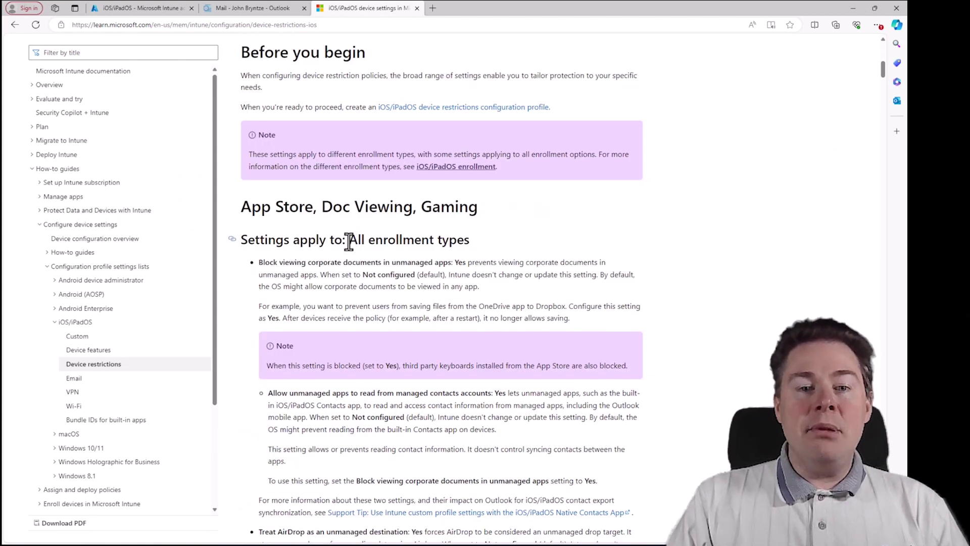
left_click_drag(349, 239, 474, 242)
scroll(423, 354, "down", 2)
scroll(466, 401, "down", 8)
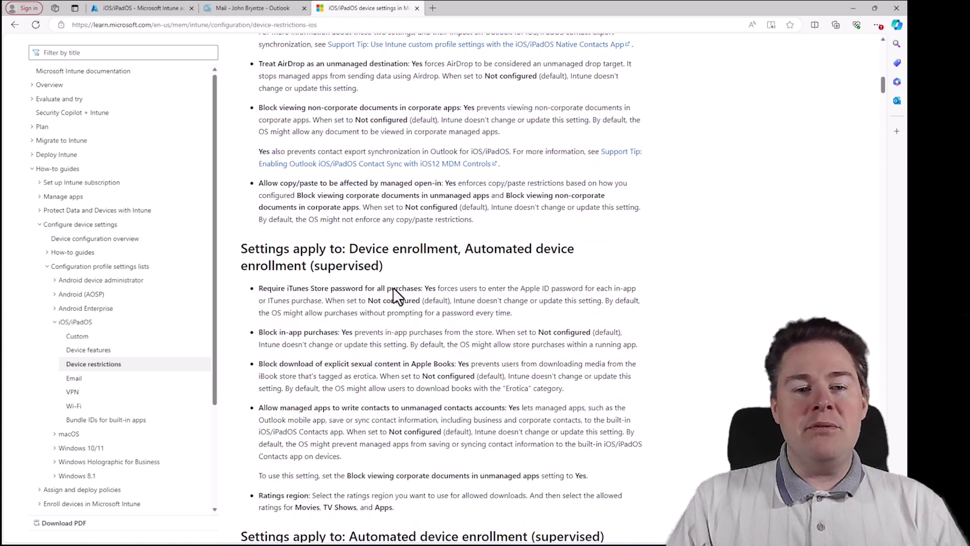
left_click_drag(350, 248, 472, 248)
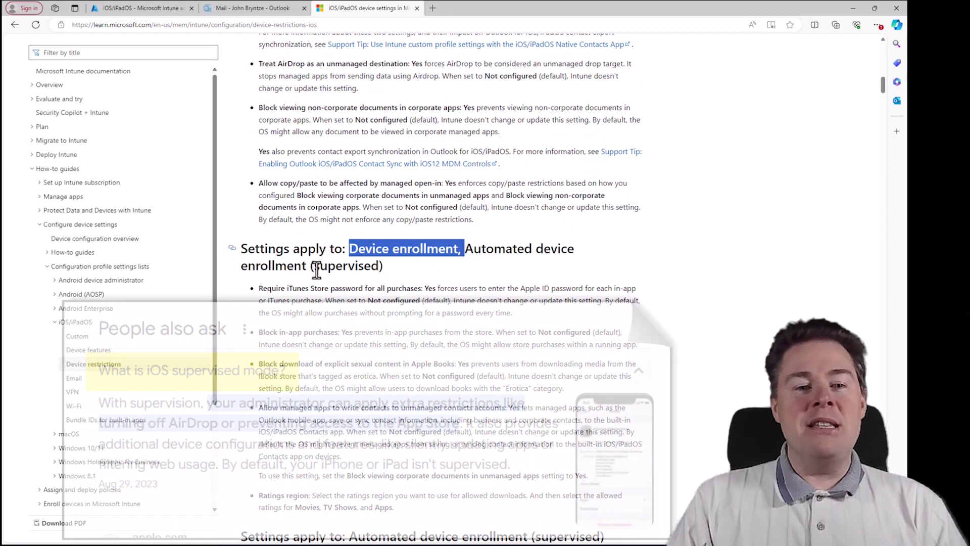
left_click_drag(315, 268, 370, 267)
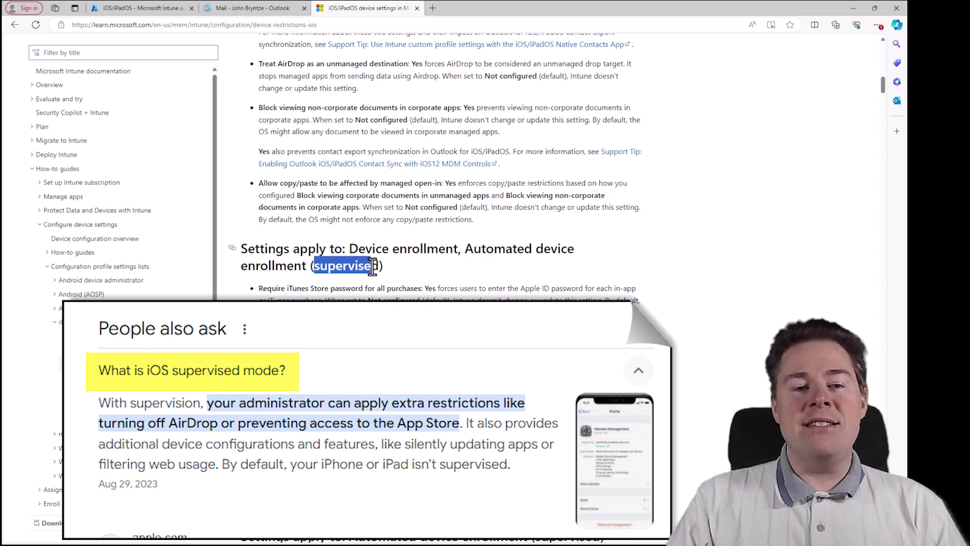
left_click(443, 245)
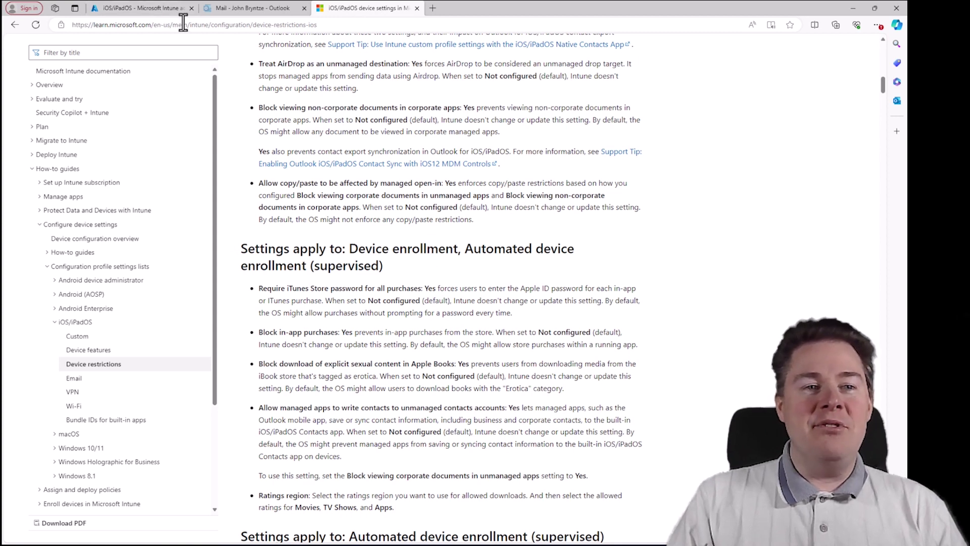
left_click(153, 11)
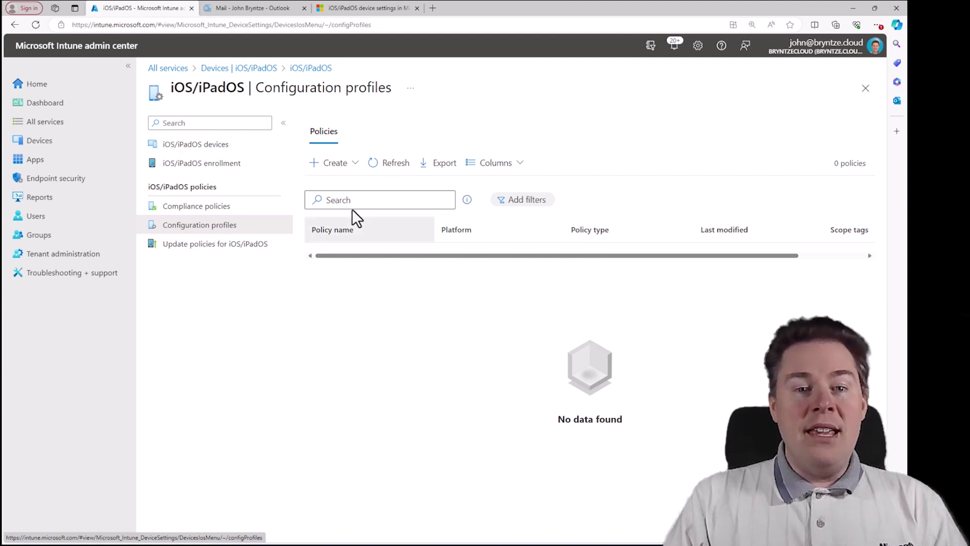
Create a new iOS/iPadOS policy with the Settings catalog profile type
left_click(345, 179)
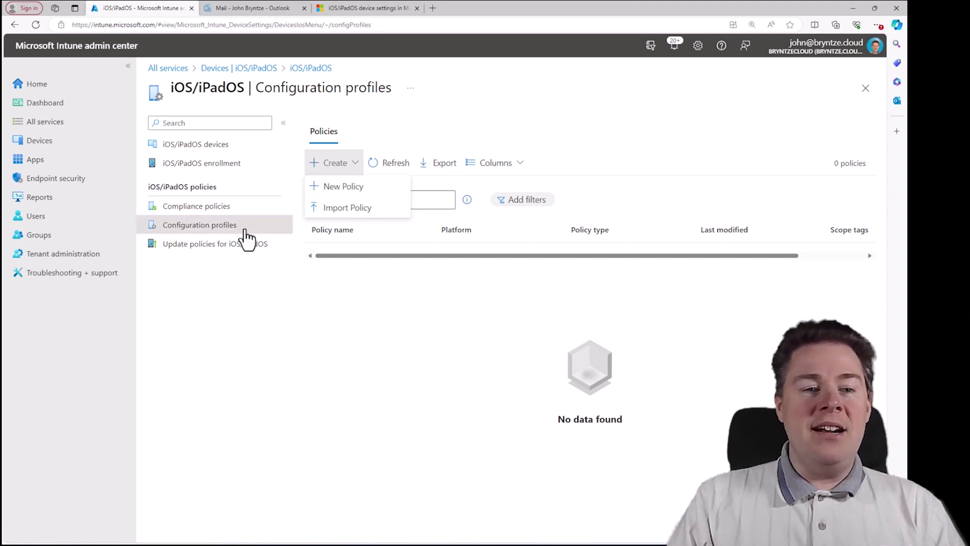
left_click(339, 189)
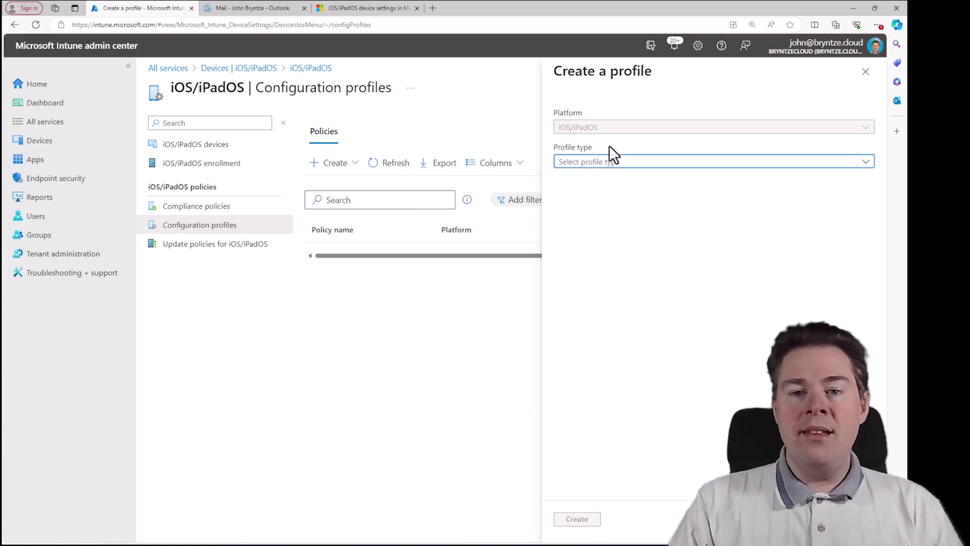
left_click(590, 163)
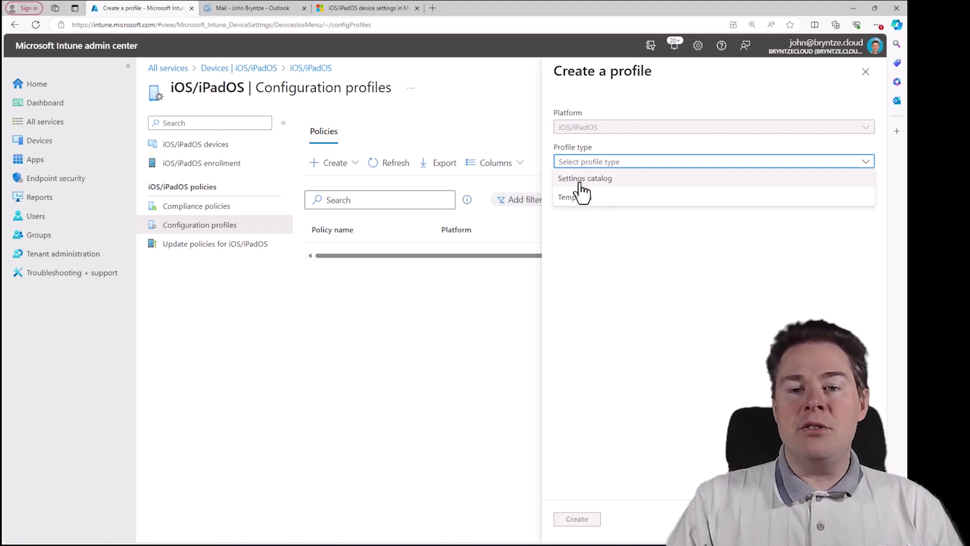
left_click(580, 184)
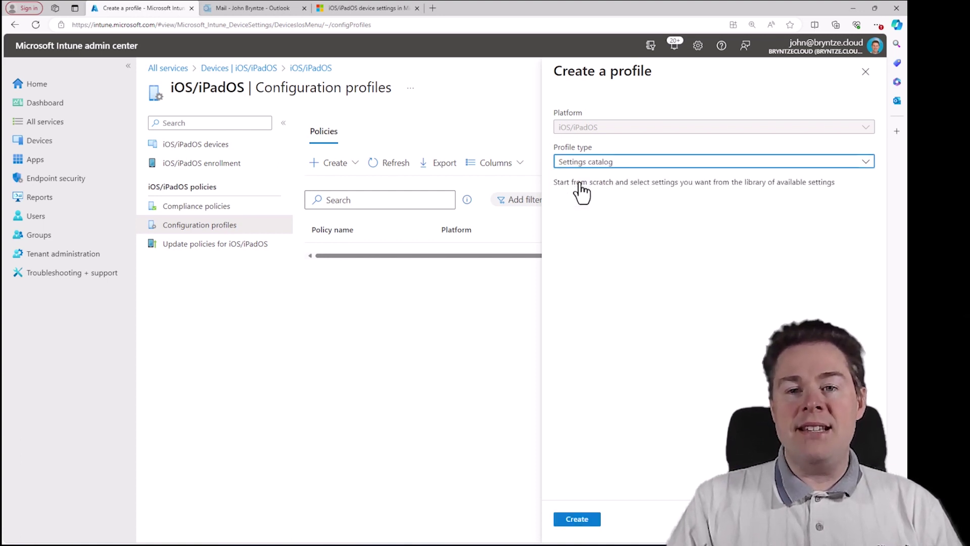
left_click(582, 524)
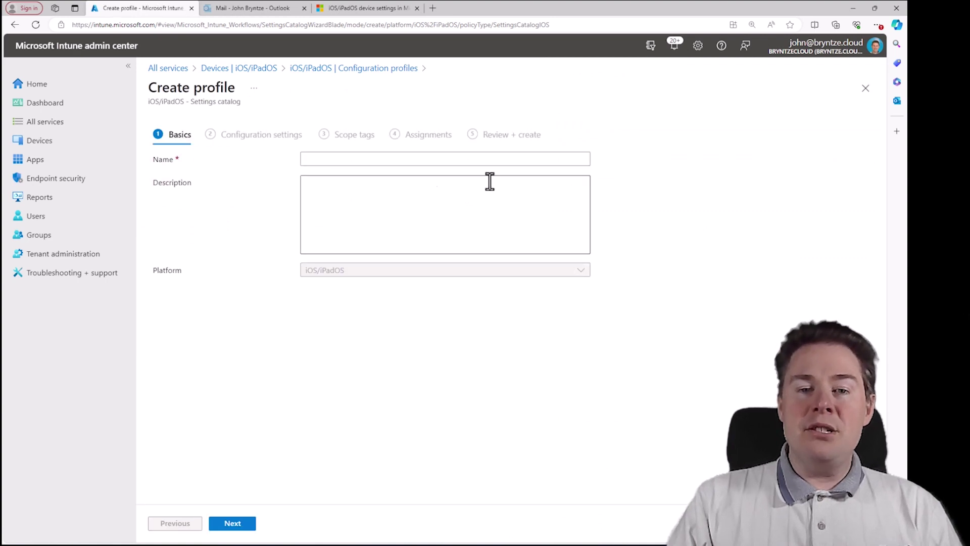
Name the profile 'Lock screen footer message', add the latest-employee-message description, and continue
left_click(319, 159)
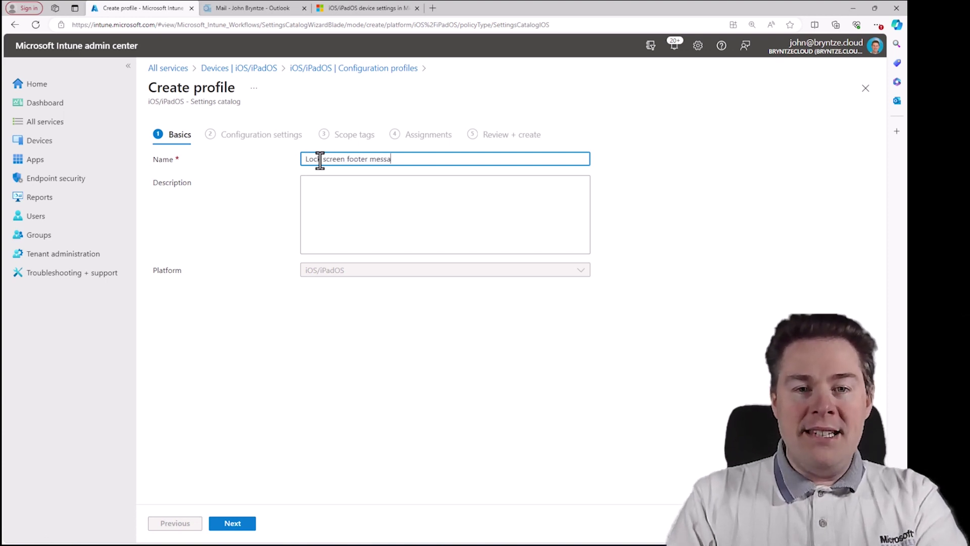
left_click(328, 191)
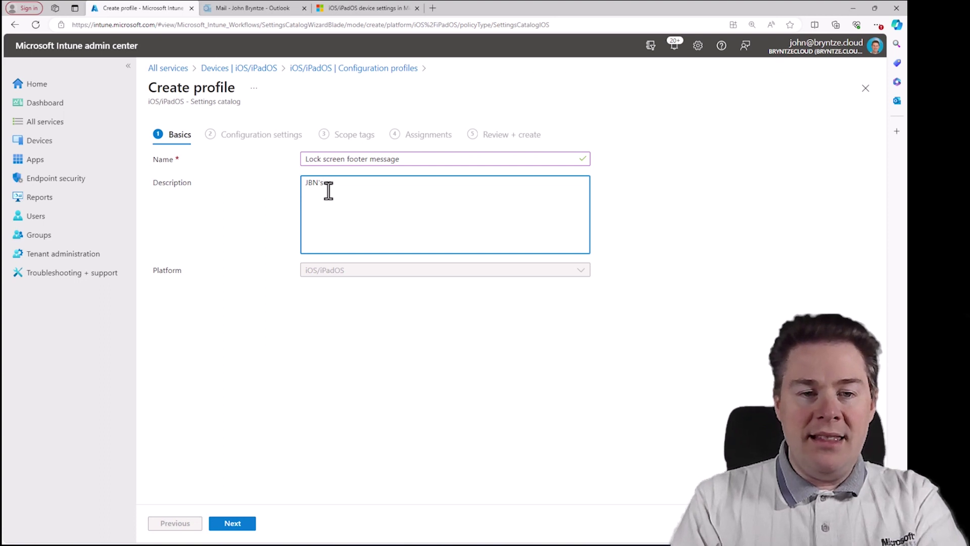
type("JBN's test message to employees")
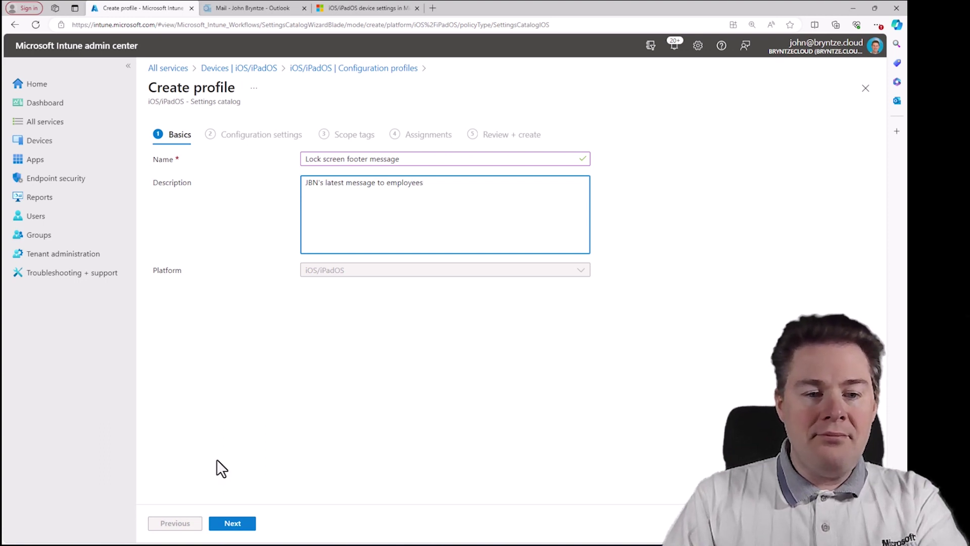
left_click(233, 524)
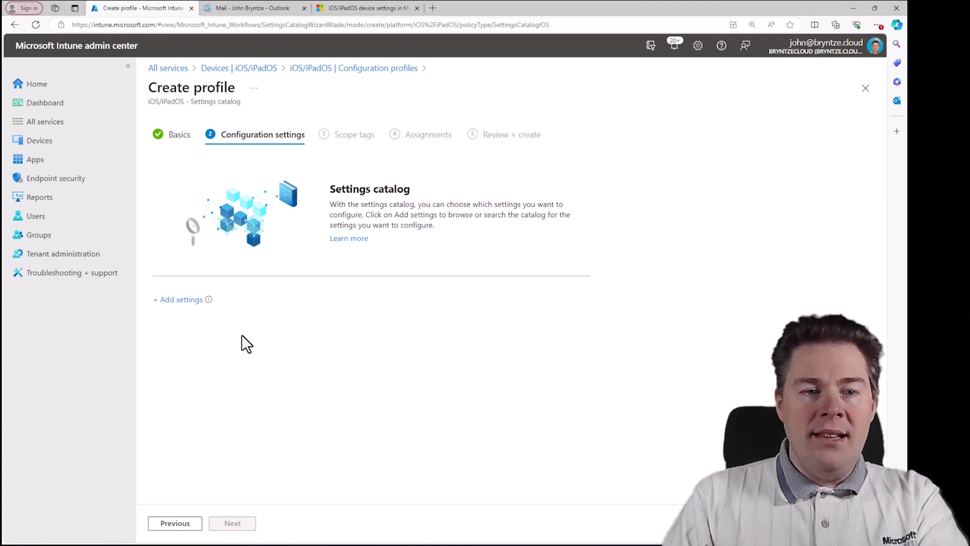
Add Lock Screen Footnote from System Configuration > Lock Screen Message to the profile
left_click(181, 300)
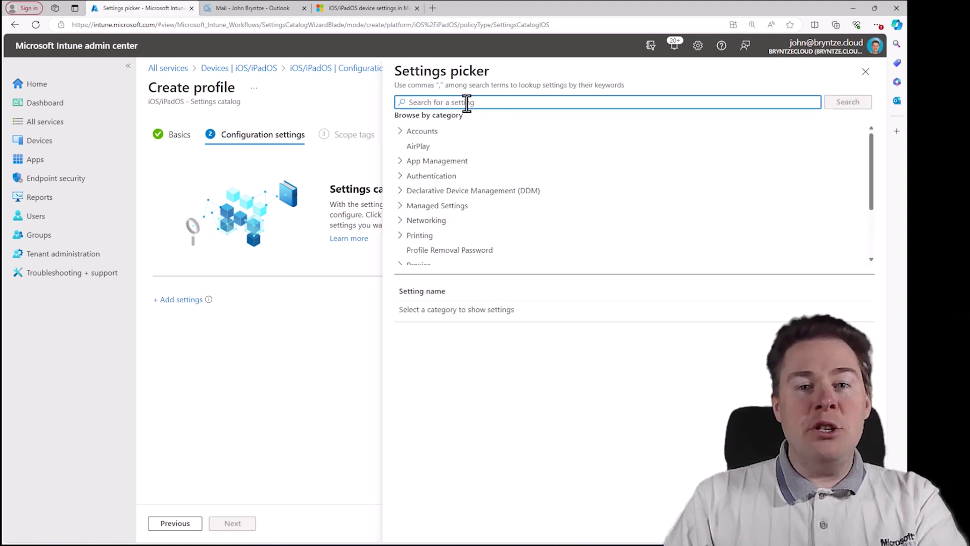
scroll(518, 225, "down", 2)
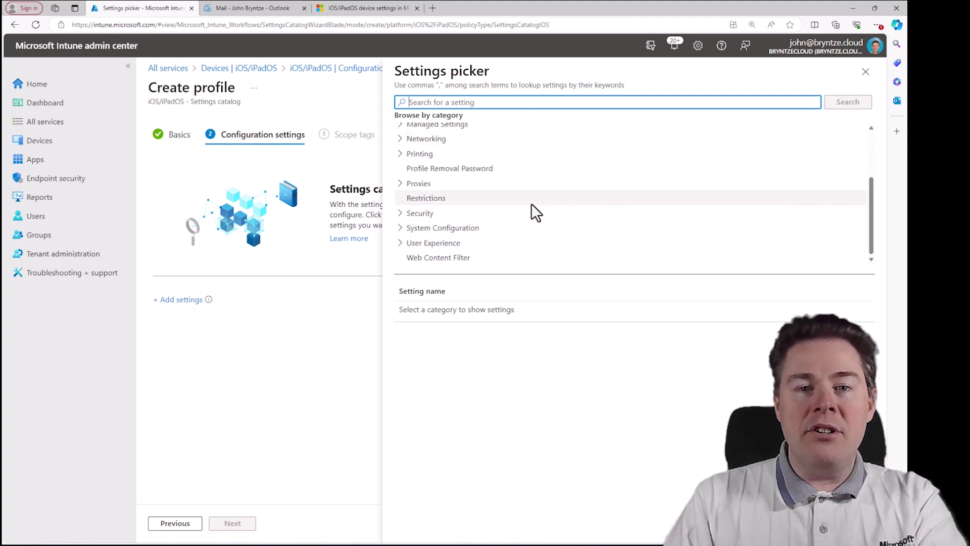
scroll(531, 205, "up", 1)
scroll(531, 203, "up", 3)
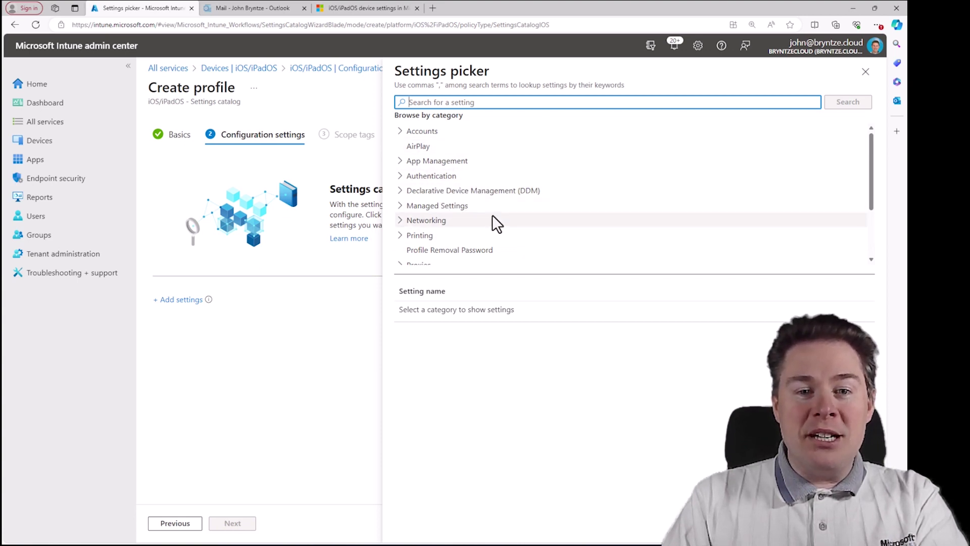
scroll(532, 222, "down", 2)
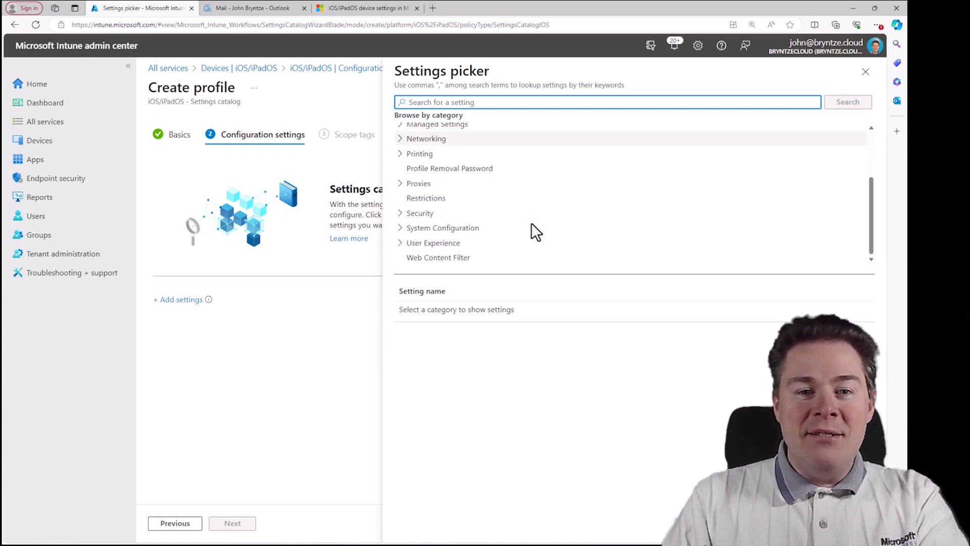
left_click(400, 228)
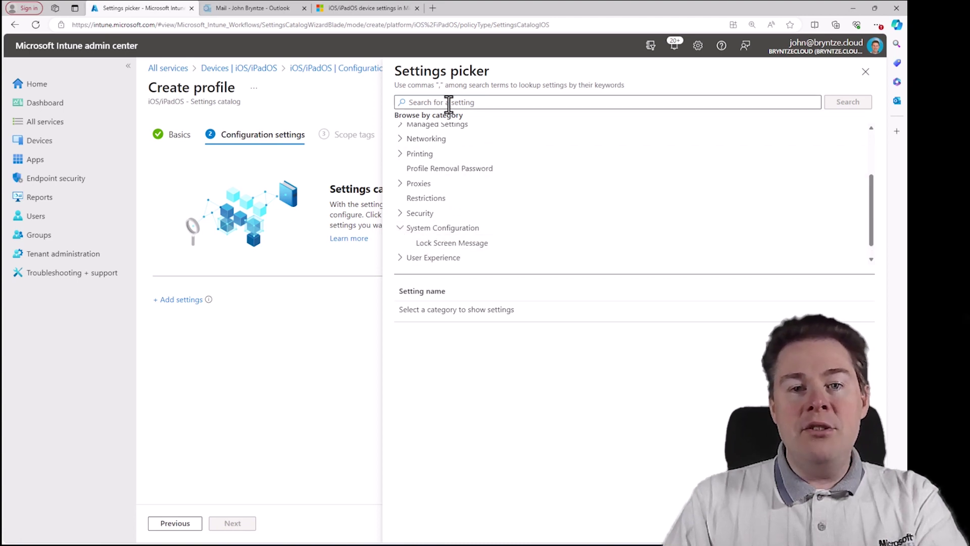
left_click(441, 243)
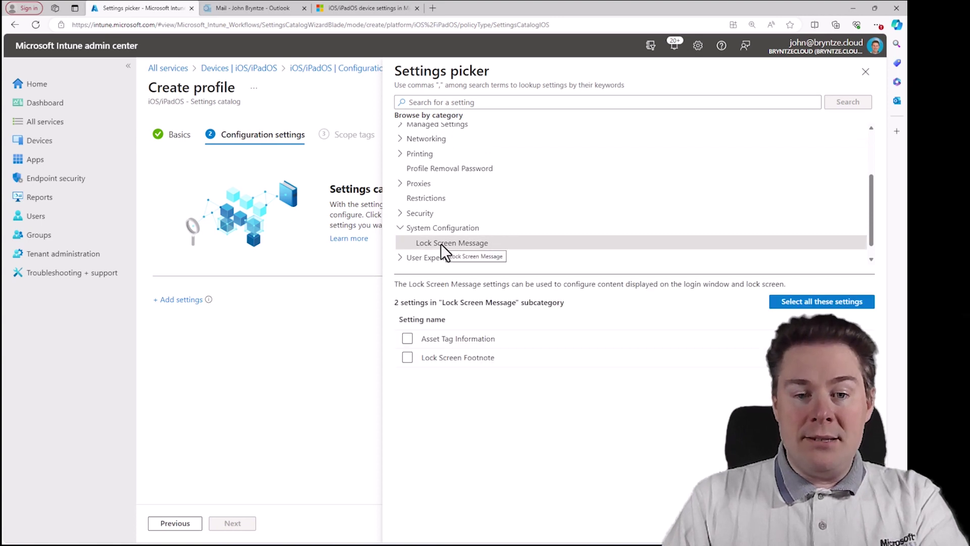
left_click(407, 357)
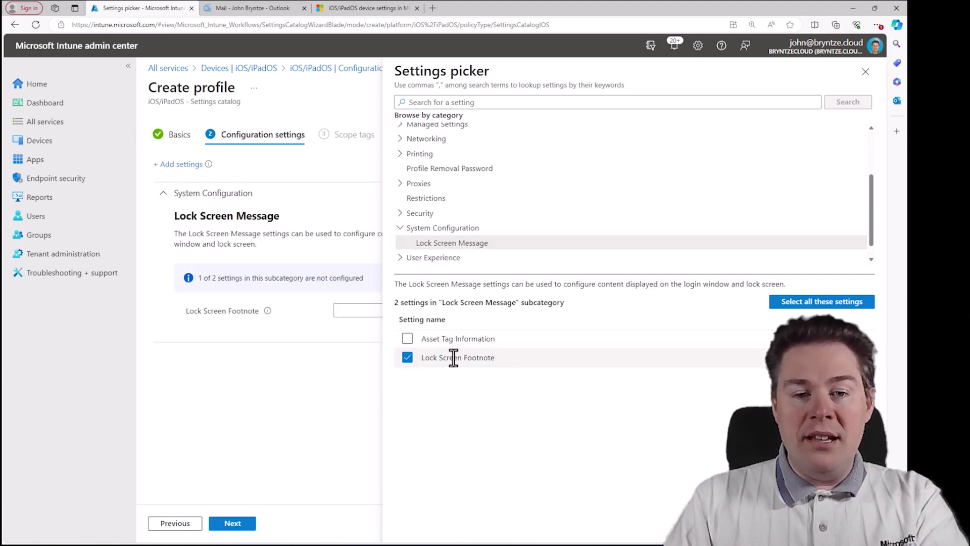
left_click(408, 339)
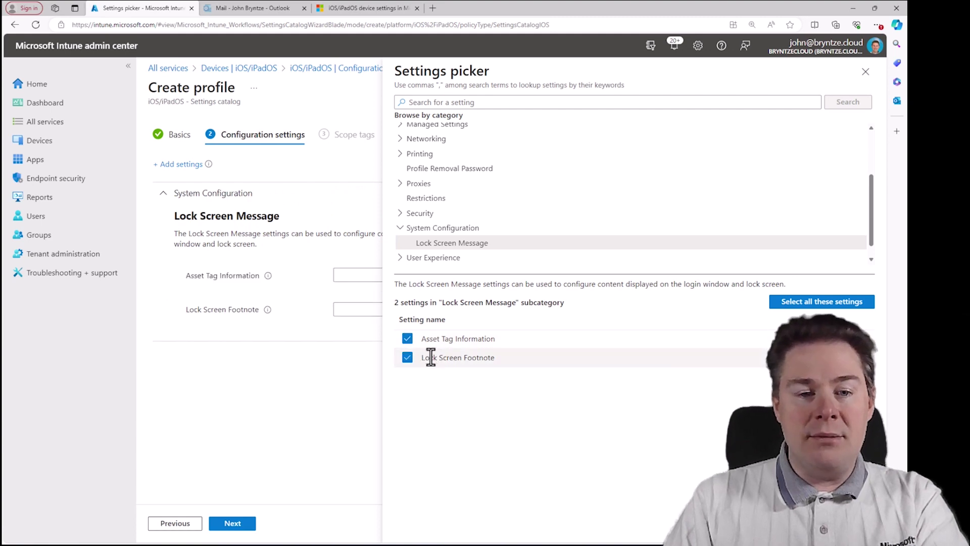
left_click(409, 341)
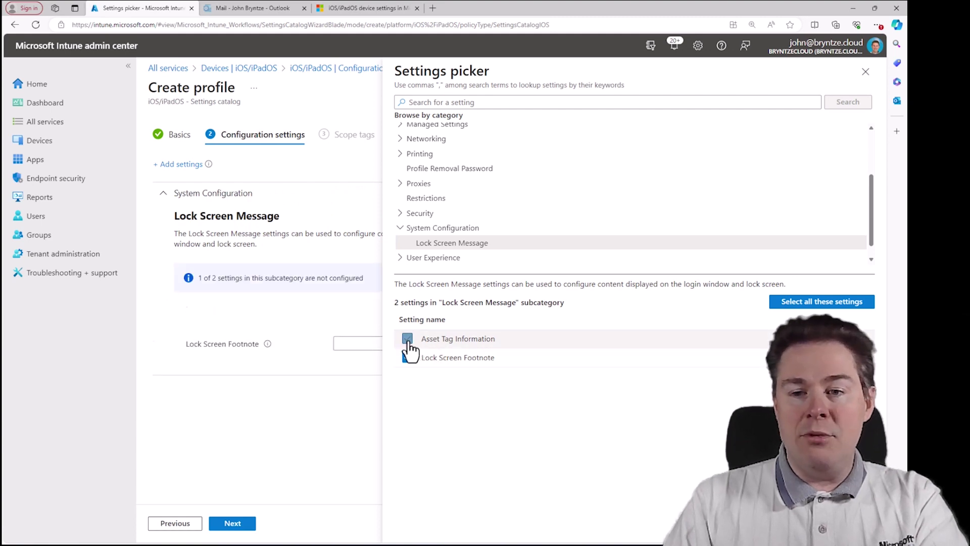
left_click(866, 74)
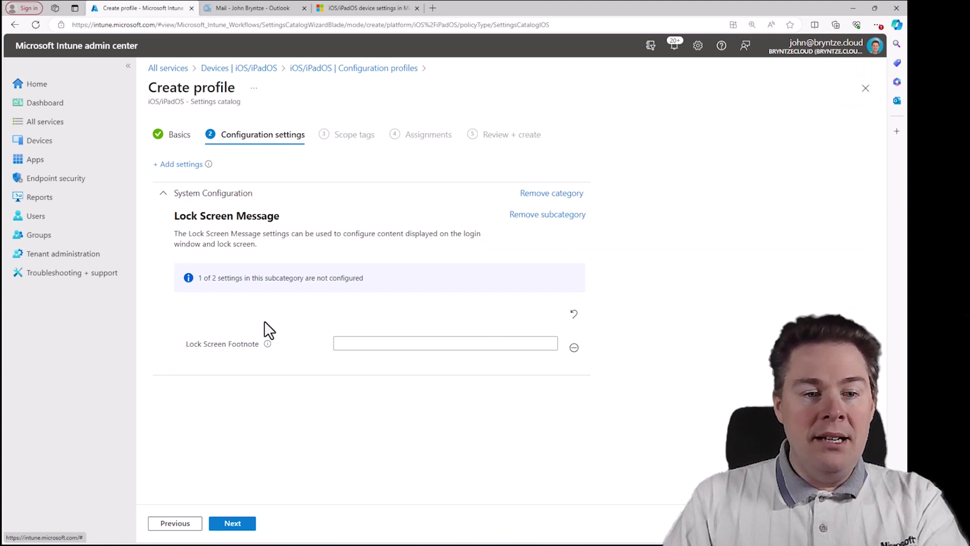
Enter 'Remember JBN's Quiet Tuesday' as the lock screen footnote, correcting typos, and continue
mouse_move(268, 344)
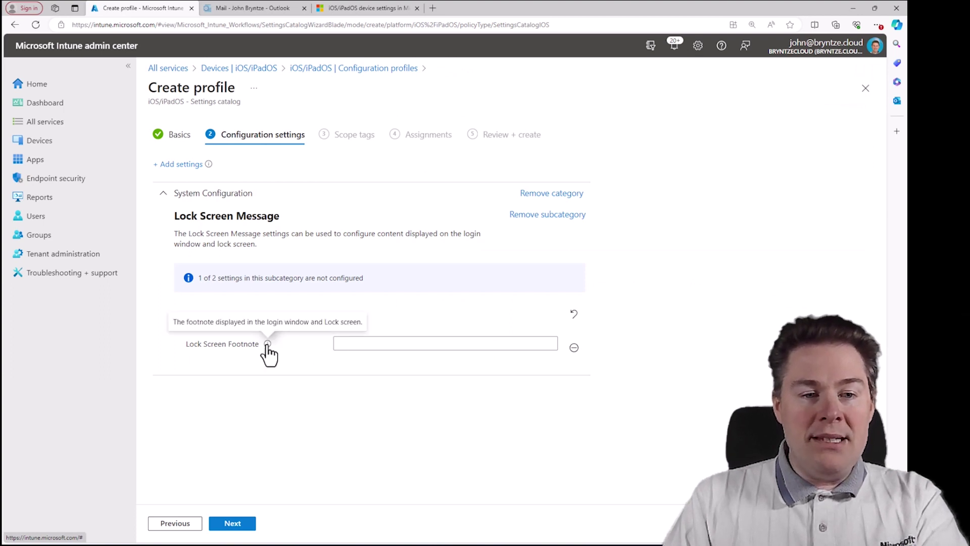
left_click(379, 344)
type("JBN")
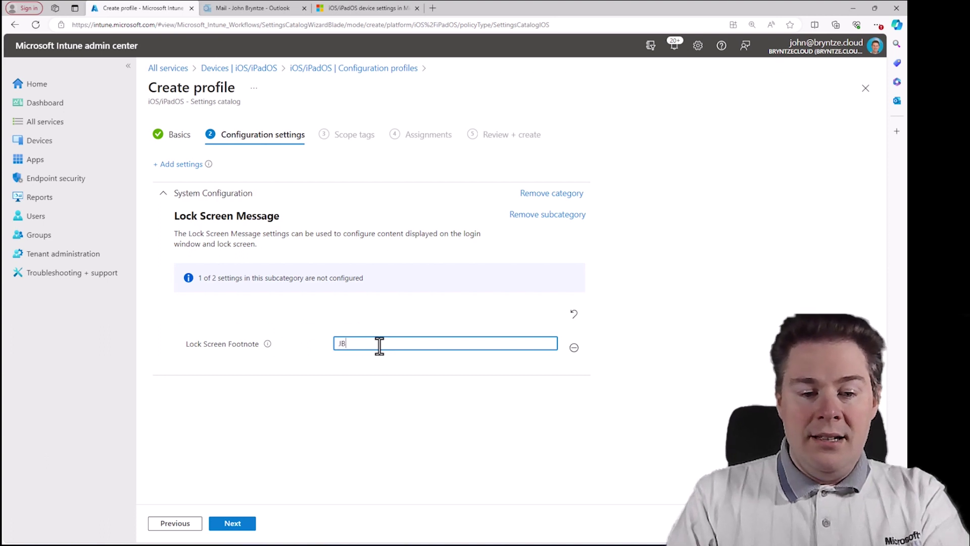
key("BackSpace")
key("BackSpace")
key("BackSpace")
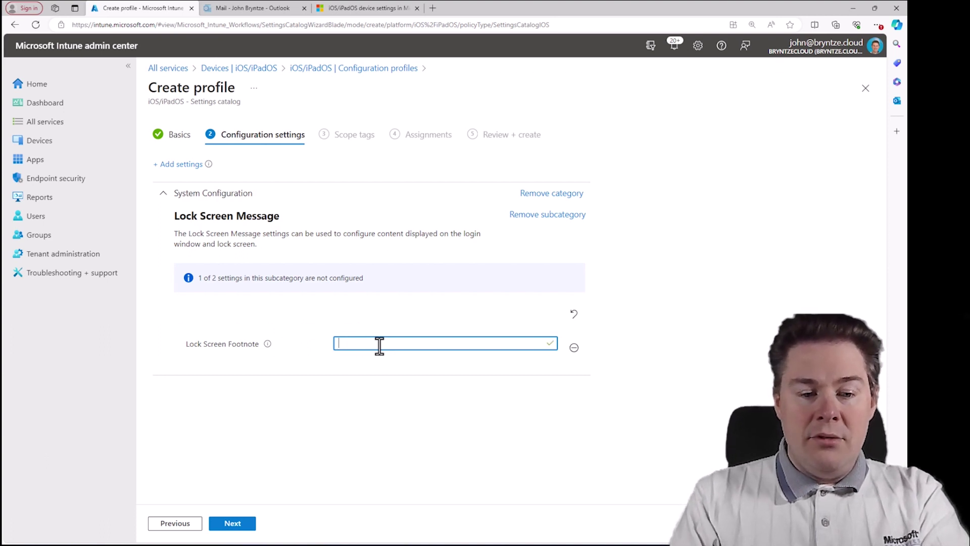
type("Remember")
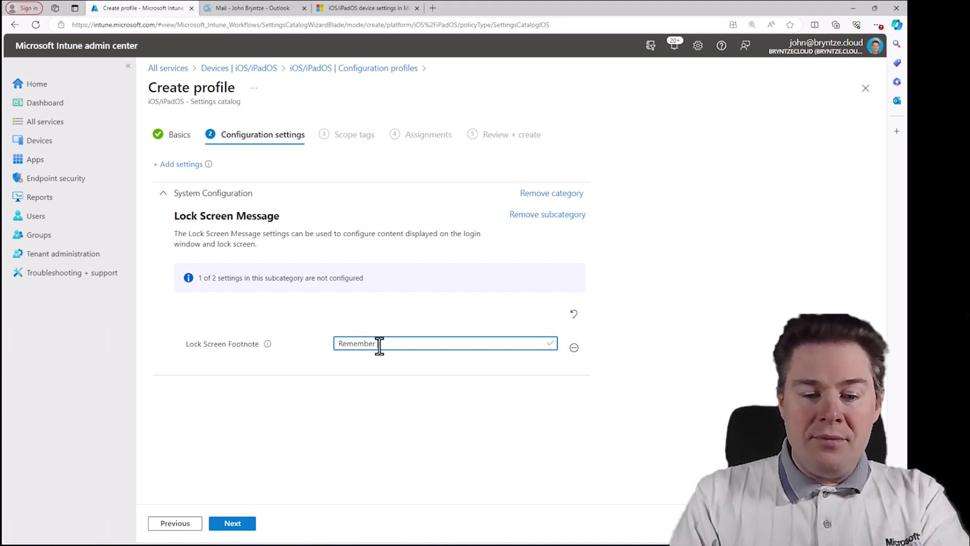
type(" Br's Quiet Tuesday")
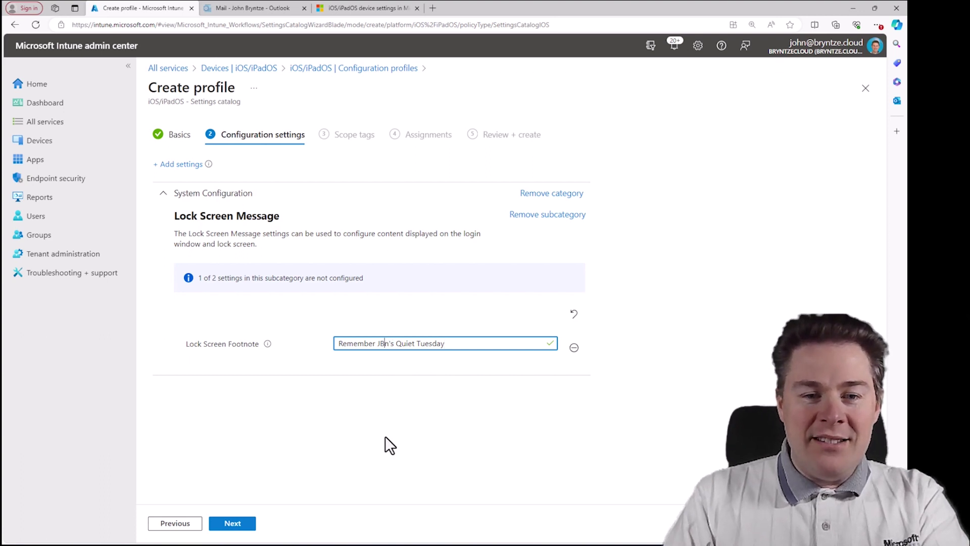
key("Delete")
type("N")
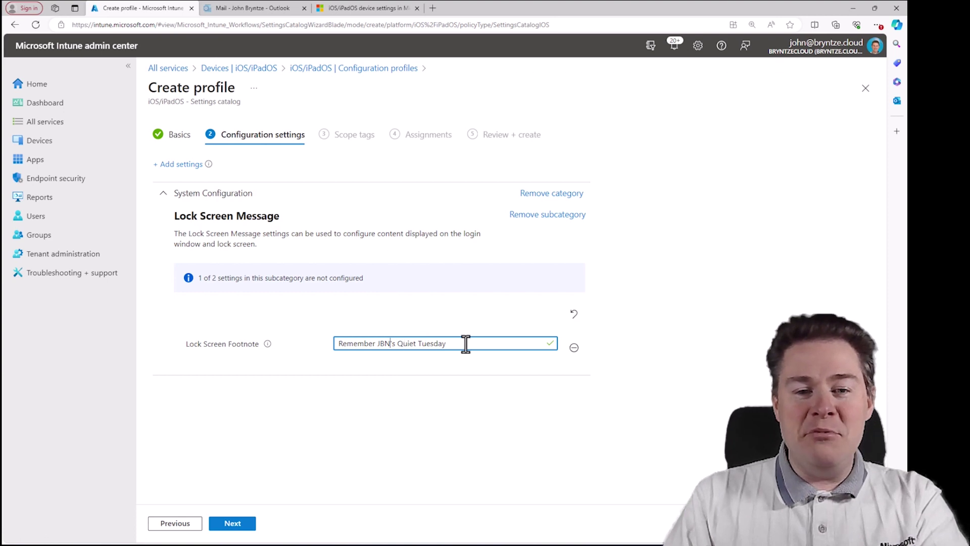
left_click(234, 523)
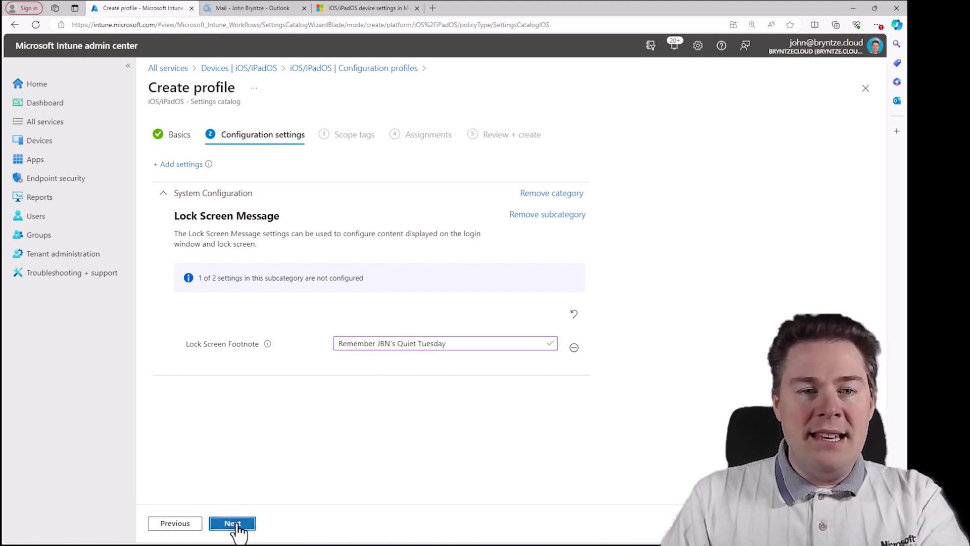
Skip scope tags, assign the profile to JBN - All iPhone Devices, and proceed to review
left_click(234, 523)
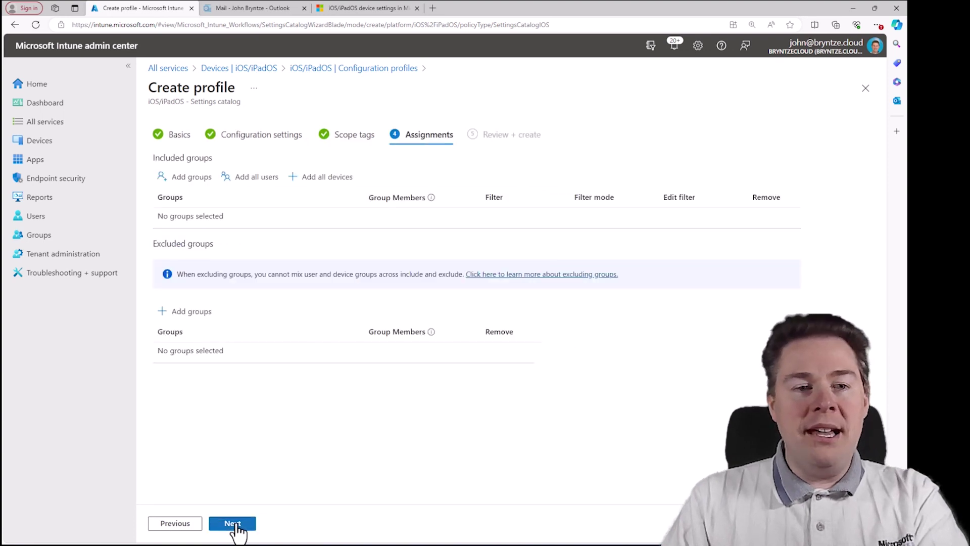
left_click(189, 178)
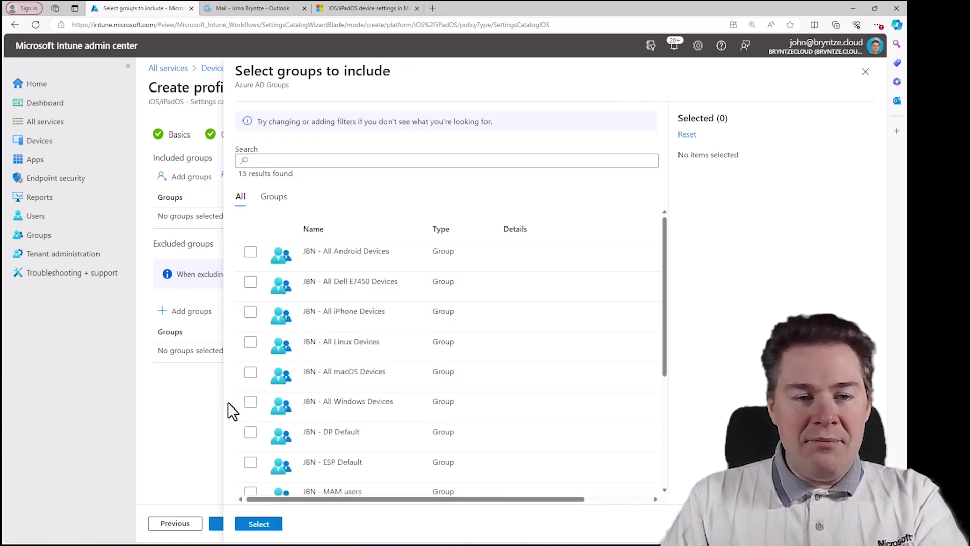
left_click(250, 313)
left_click(260, 526)
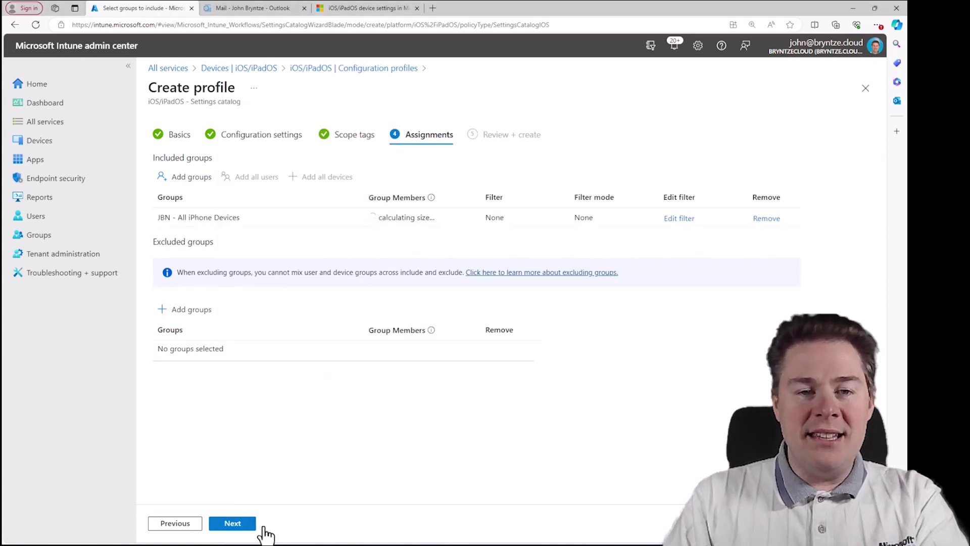
left_click(225, 526)
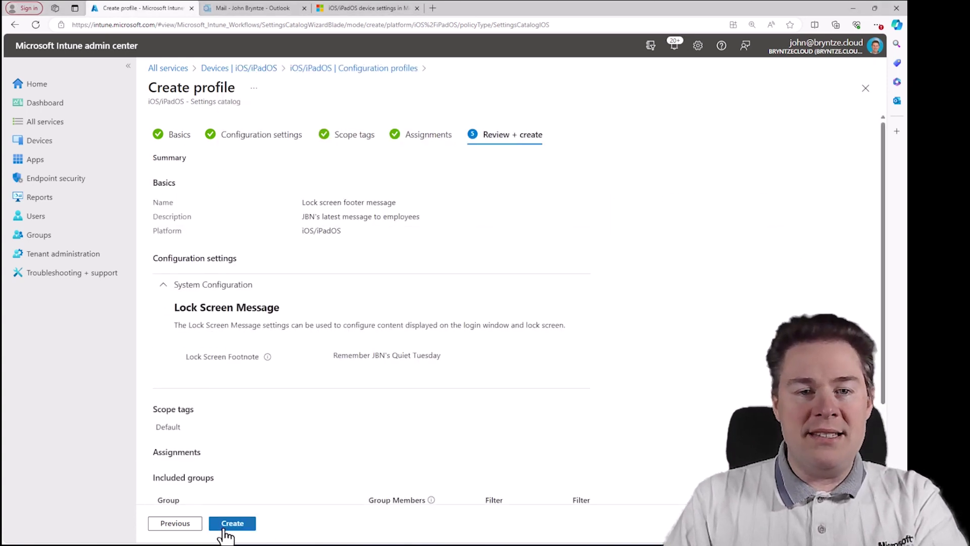
Create the Lock screen footer message profile from the review page
left_click(234, 526)
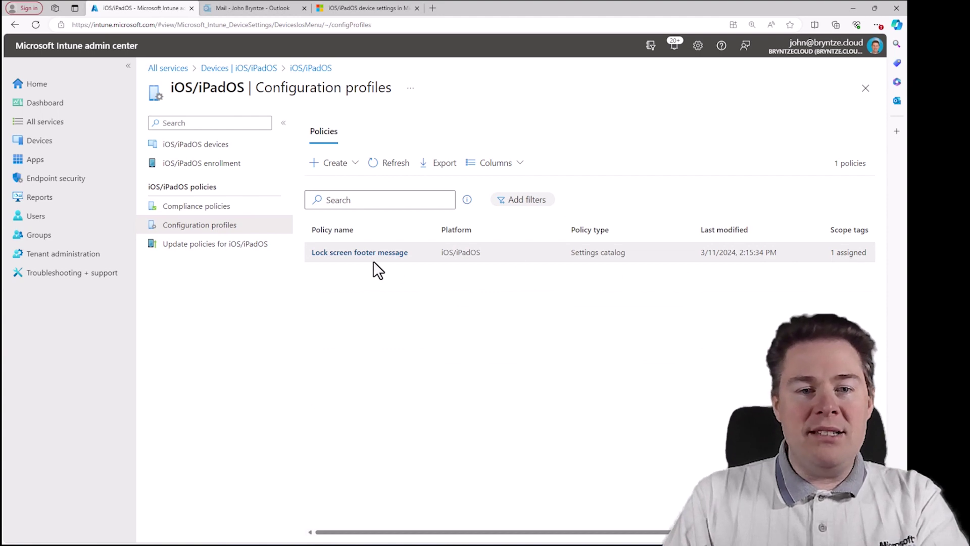
left_click(337, 166)
Start a new iOS/iPadOS profile using the Templates type and select the Email template
left_click(342, 194)
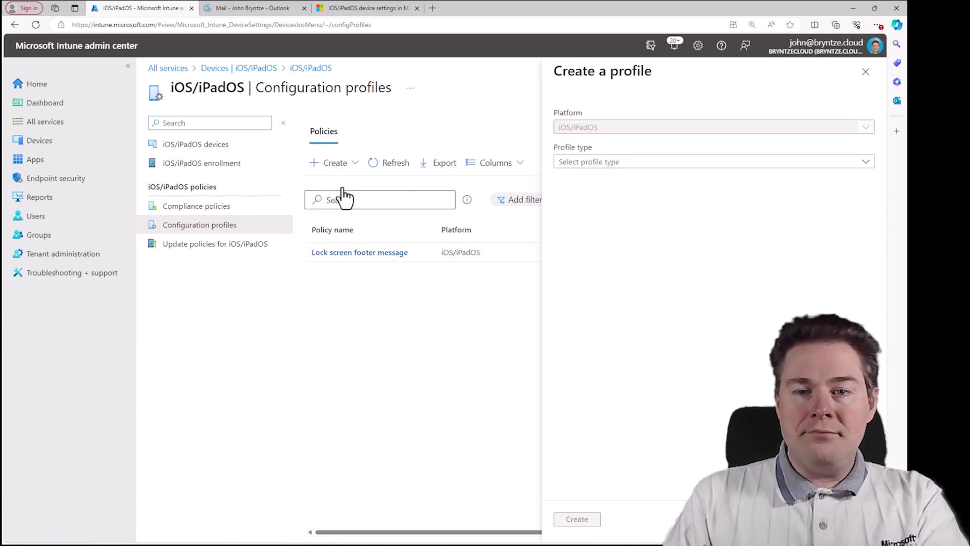
left_click(603, 165)
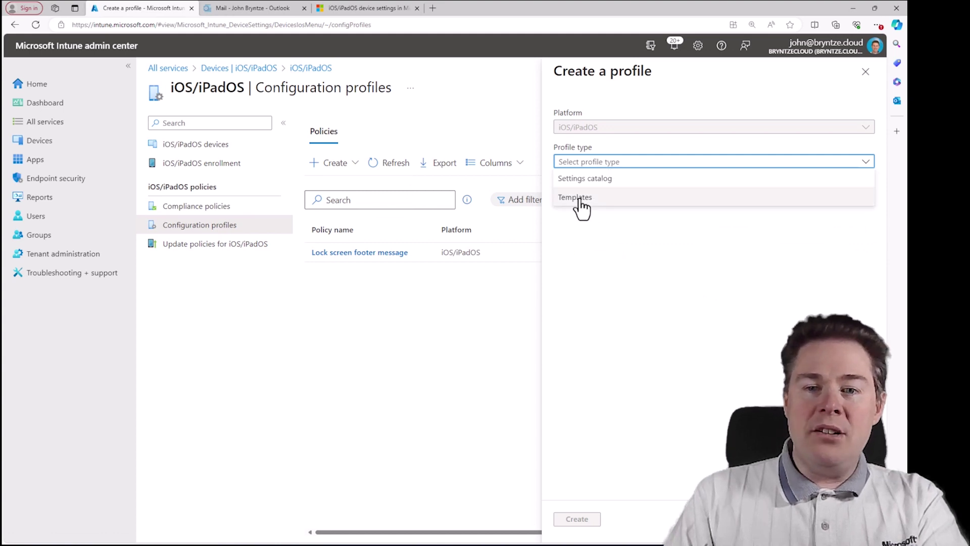
left_click(580, 198)
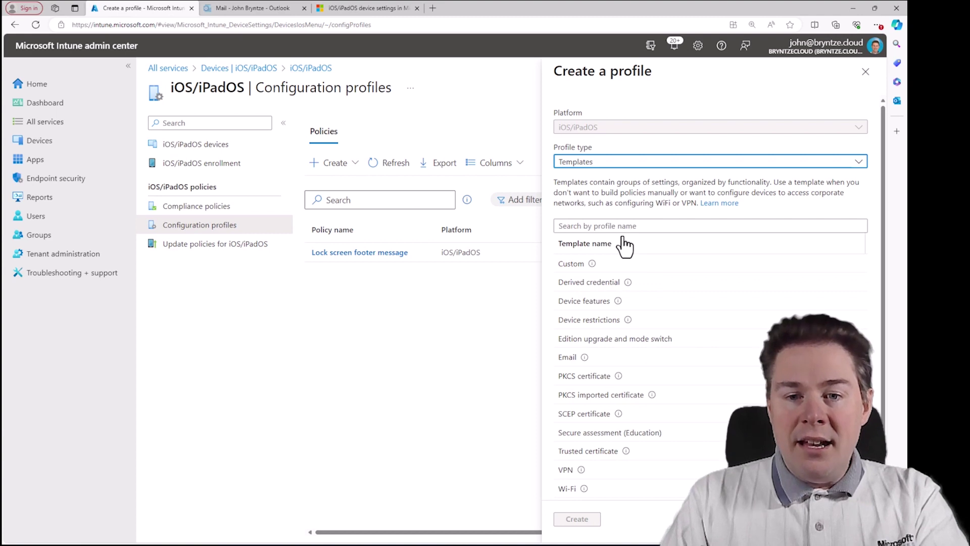
mouse_move(592, 266)
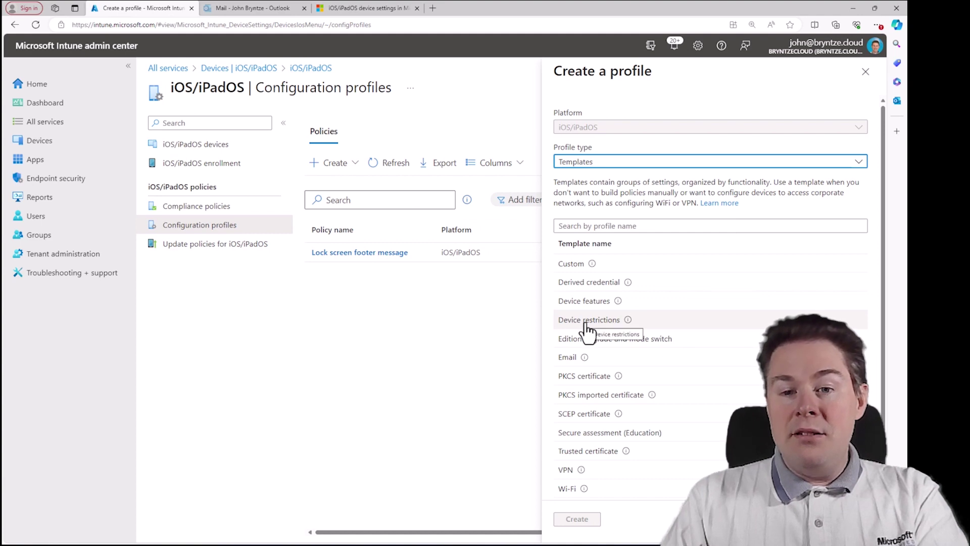
mouse_move(628, 323)
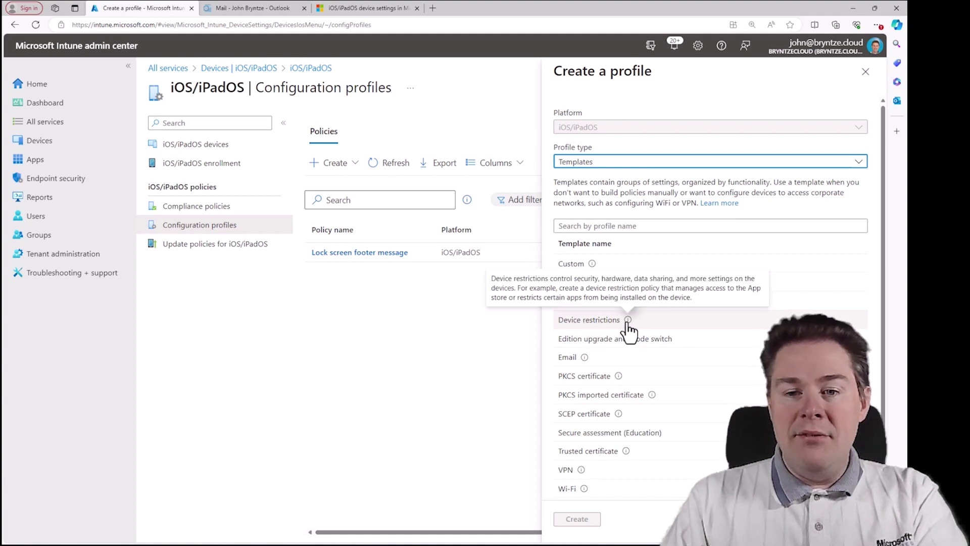
left_click(567, 358)
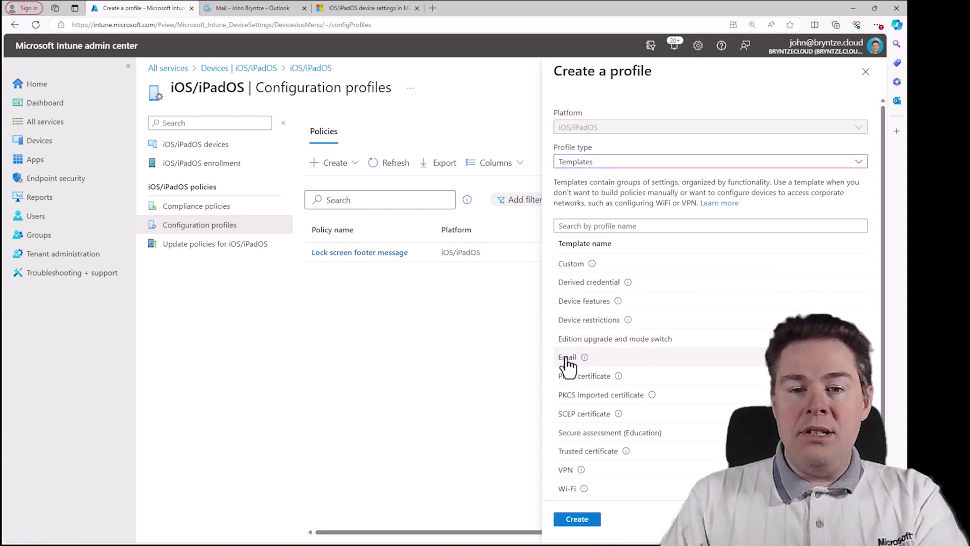
Name the profile 'Configure JBN email profile', describe it as the standard office365 email profile, and continue
left_click(577, 519)
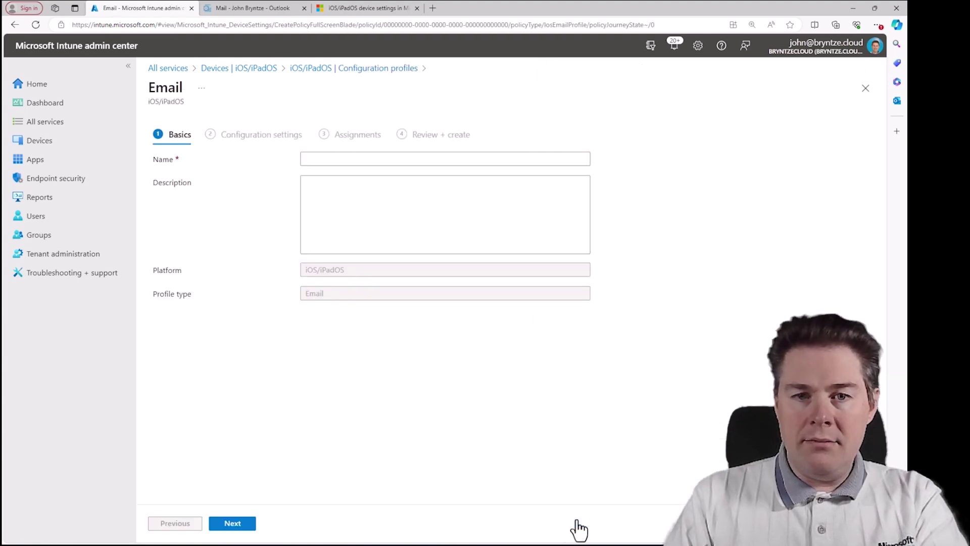
left_click(325, 160)
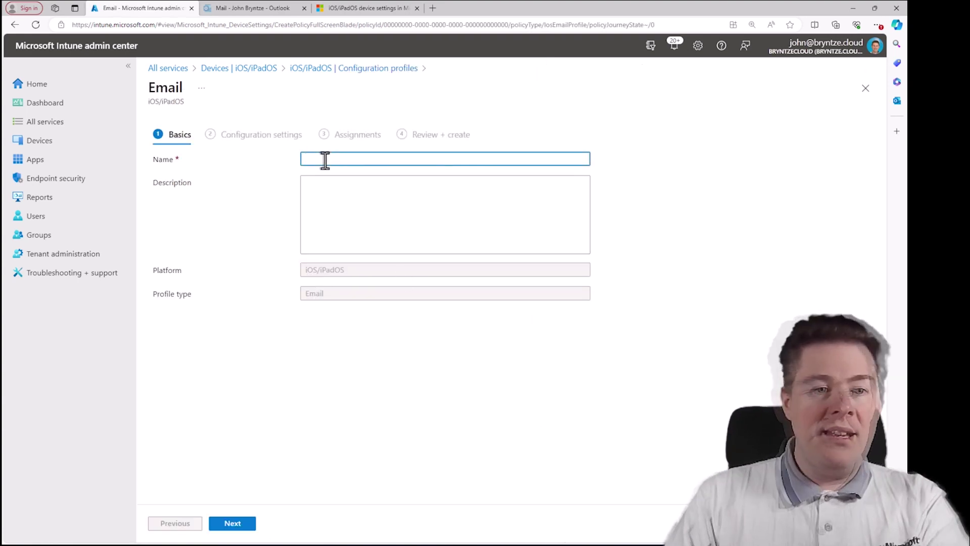
type("Configur")
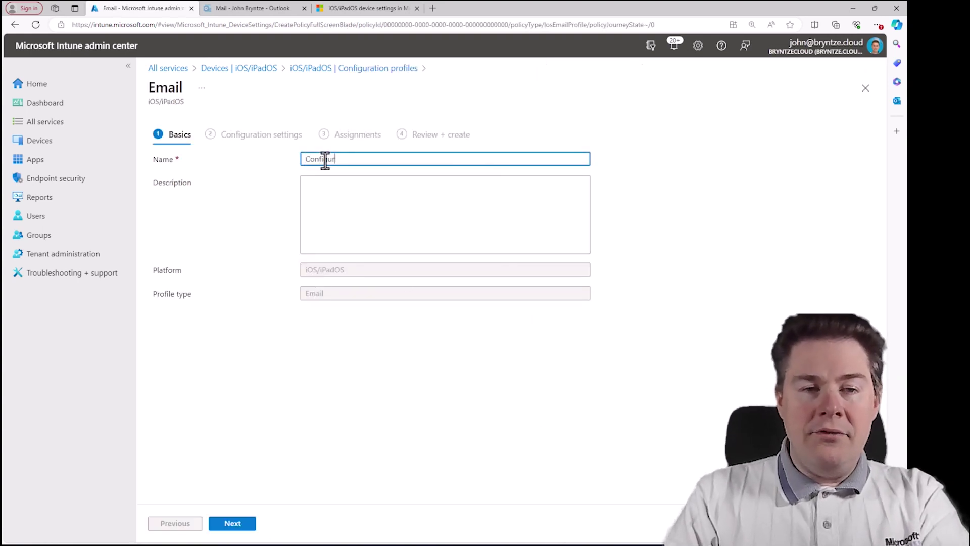
type("e JBN Emai")
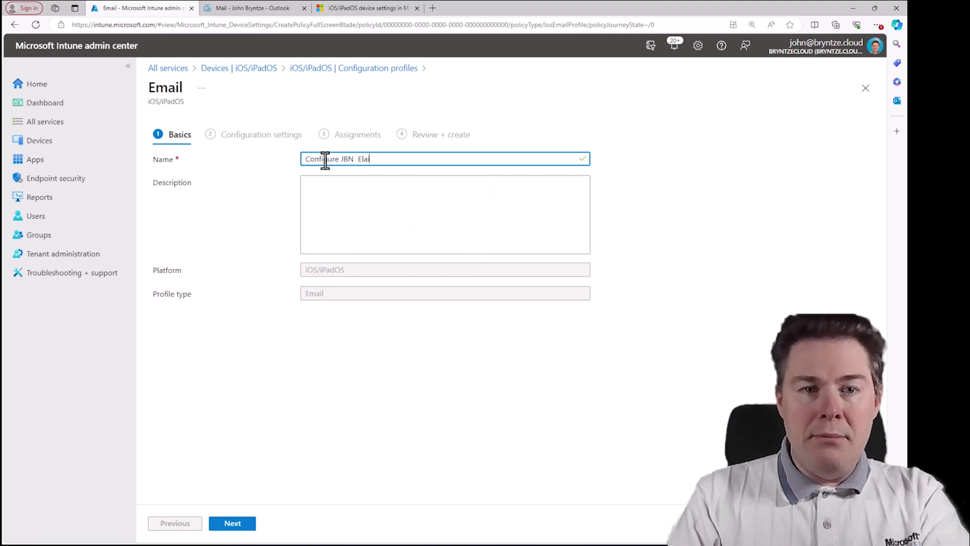
type("l profile")
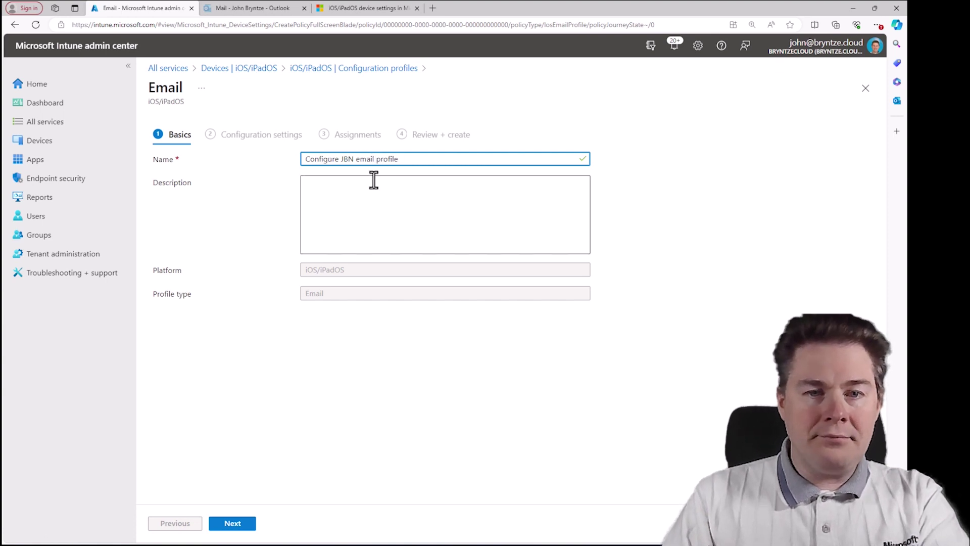
left_click(351, 191)
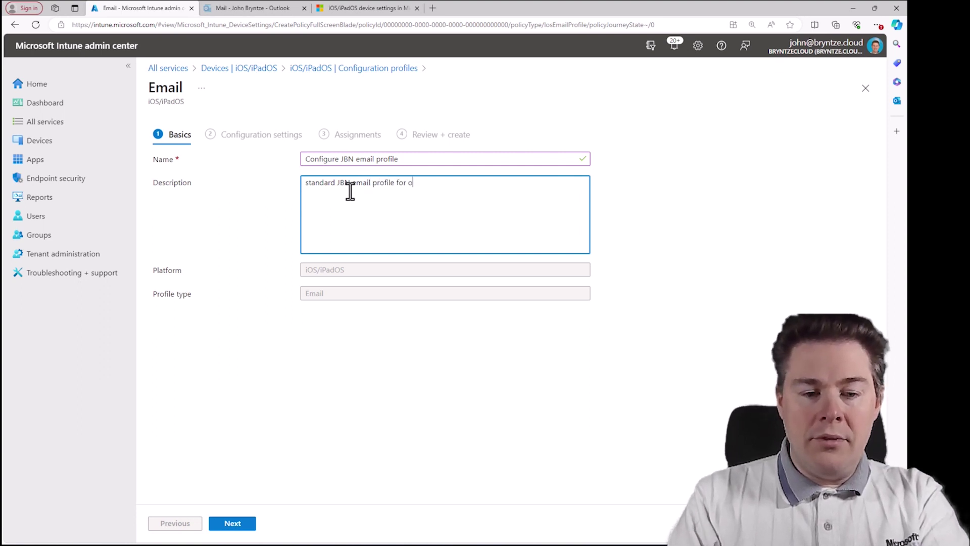
type("e365")
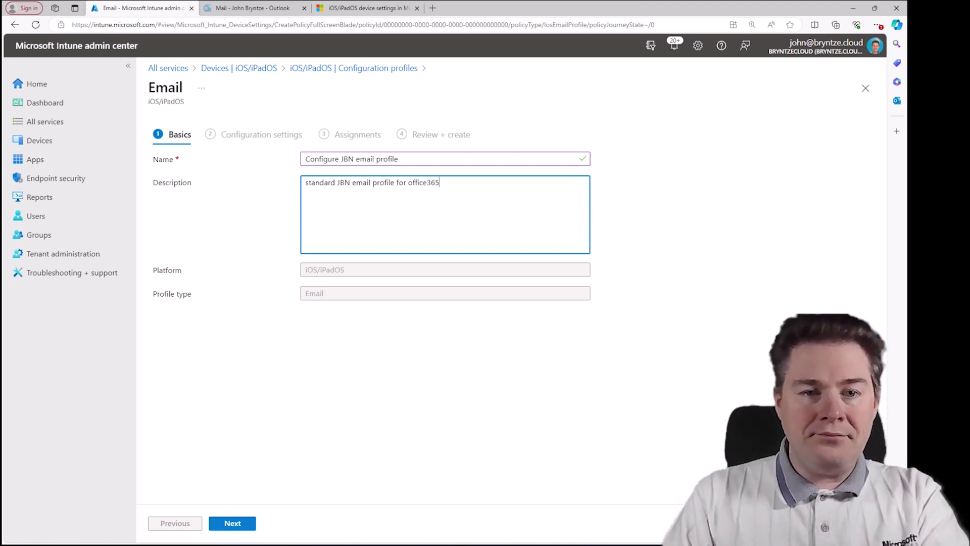
mouse_move(235, 541)
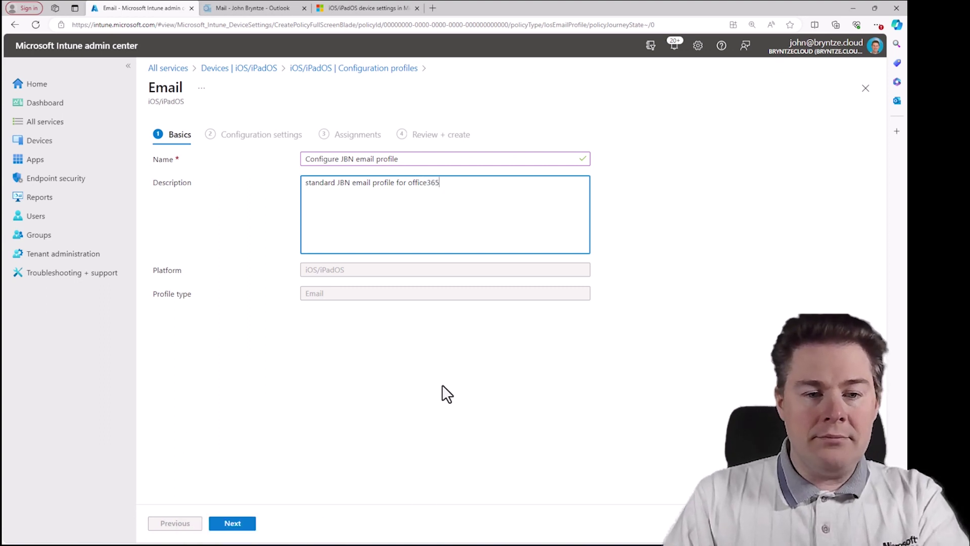
left_click(240, 526)
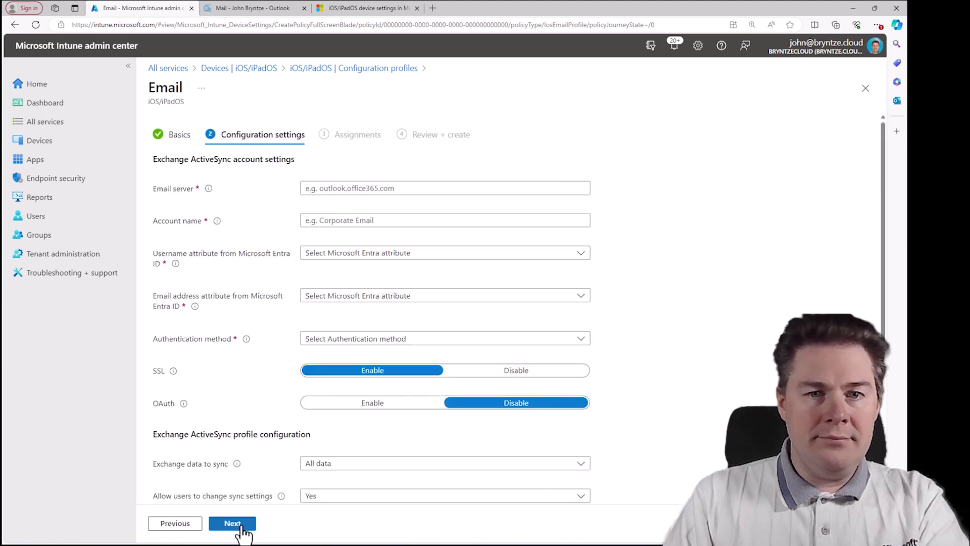
Set the email server to outlook.office365.com and the account name to JBN email account
left_click(343, 189)
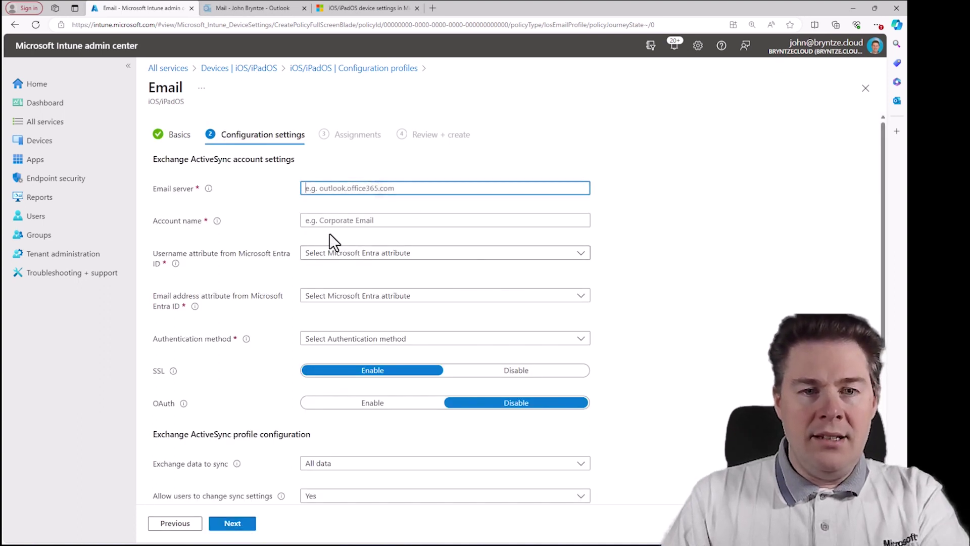
type("outloo")
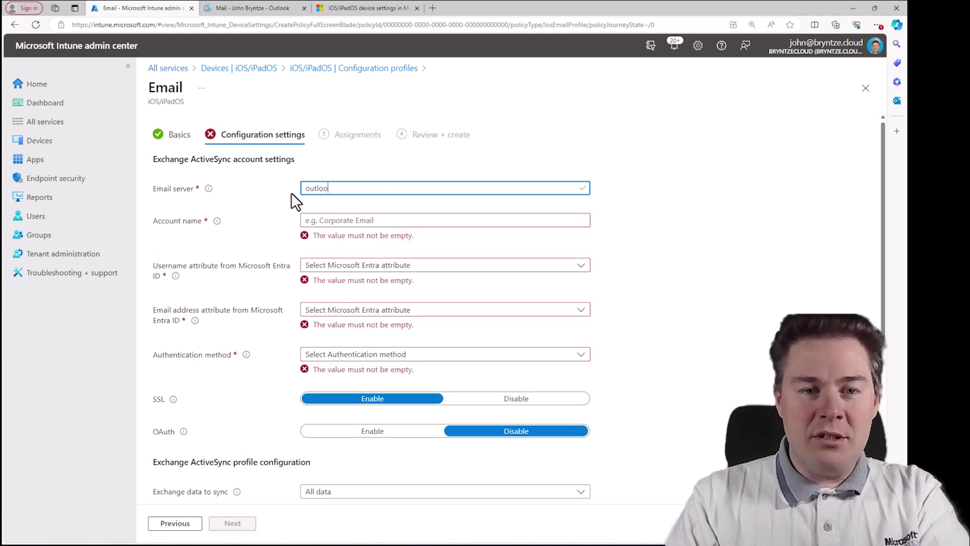
type("k.office")
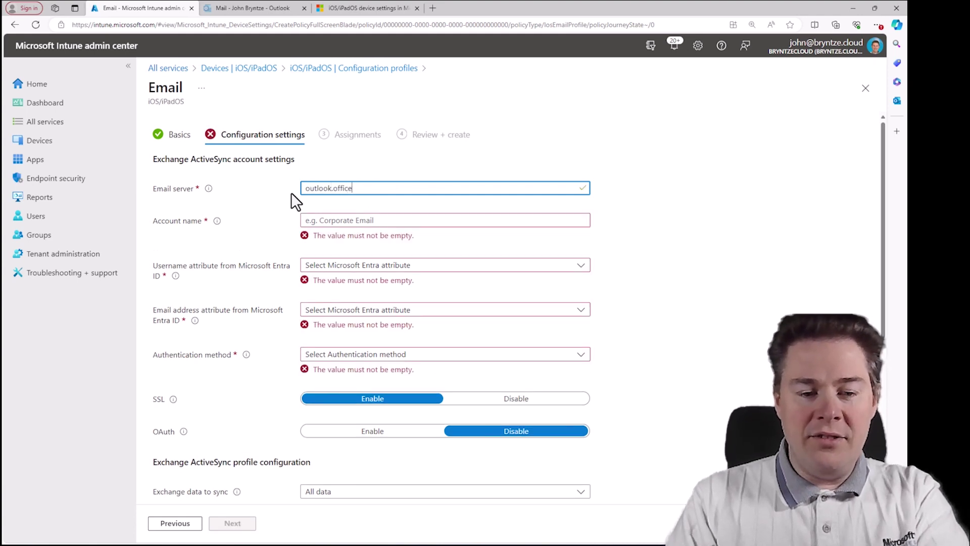
type("365.com")
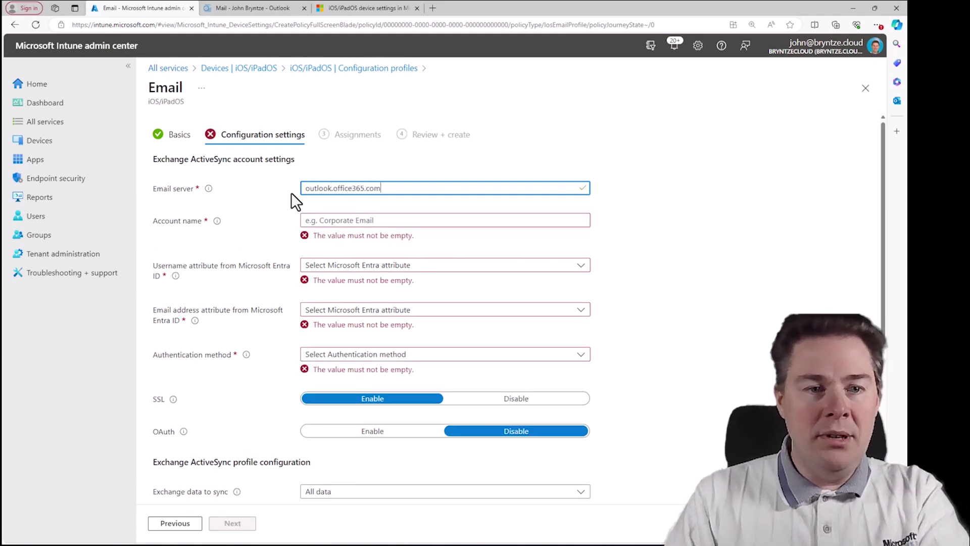
left_click(337, 221)
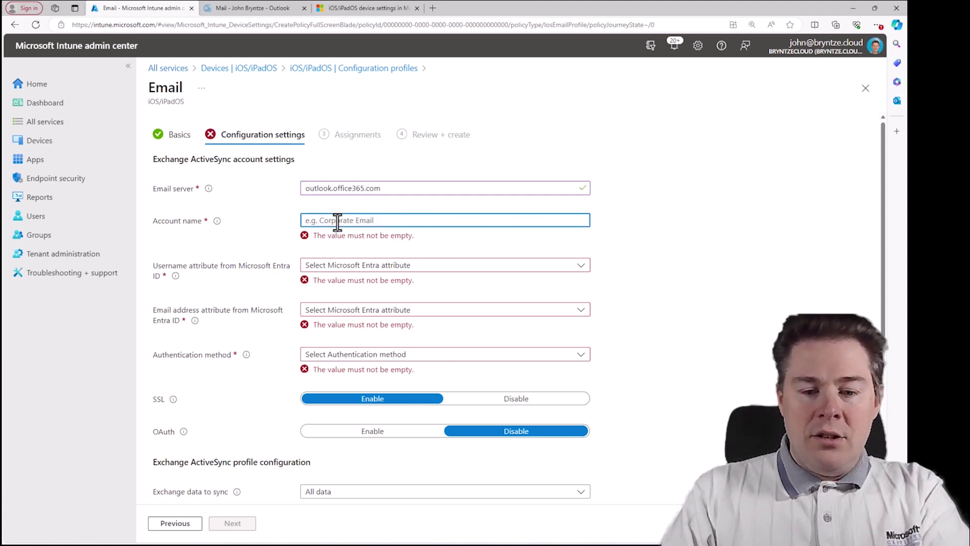
type("JBN email account")
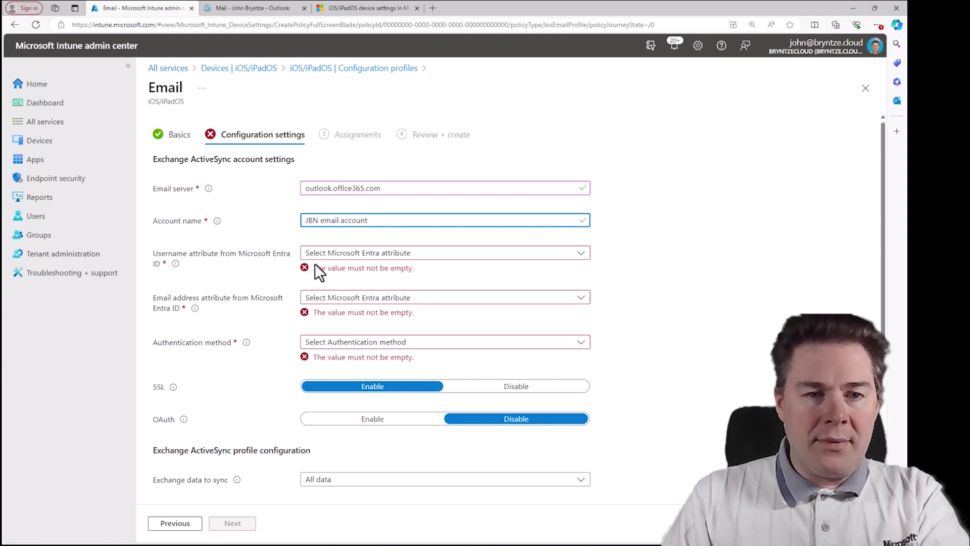
Use User principal name, Primary SMTP Address and username-and-password authentication, then go to Assignments
left_click(339, 257)
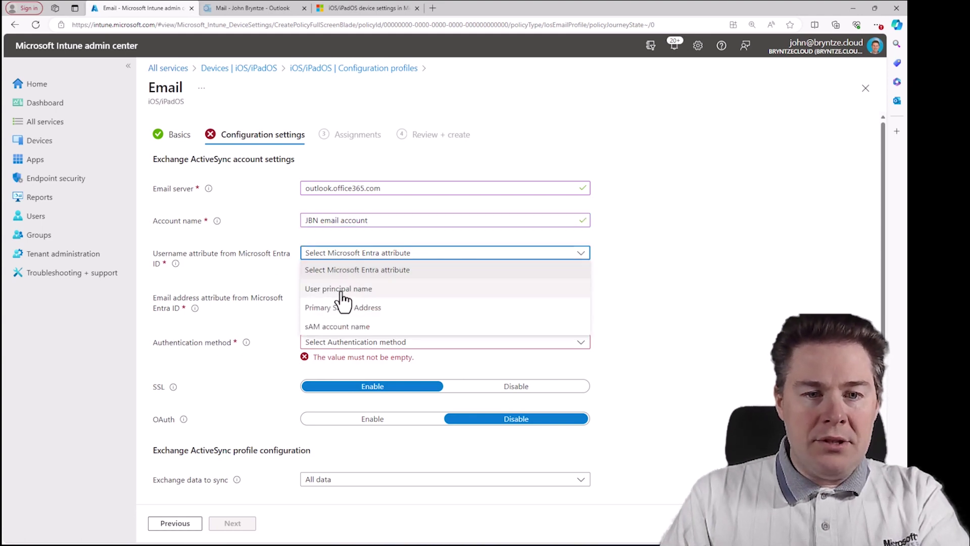
left_click(340, 291)
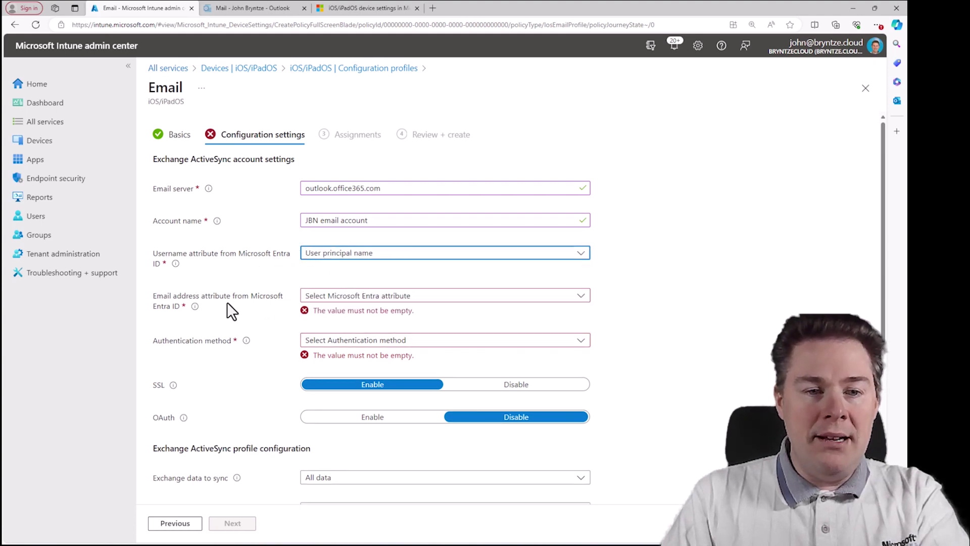
left_click(324, 298)
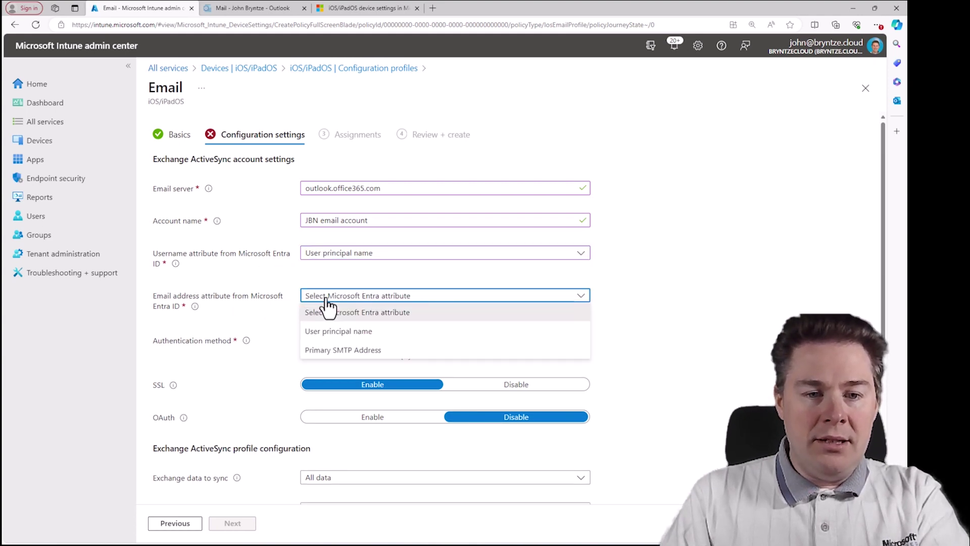
left_click(342, 350)
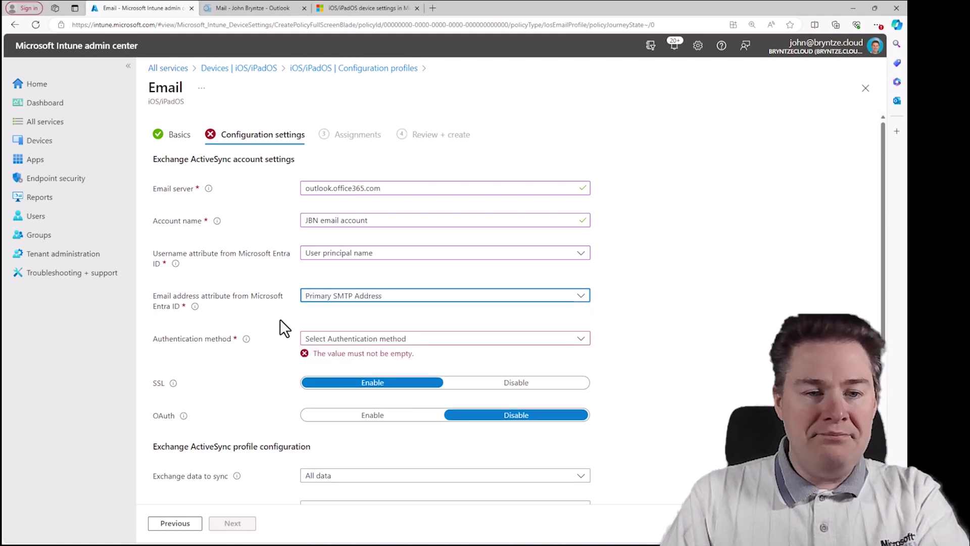
left_click(334, 342)
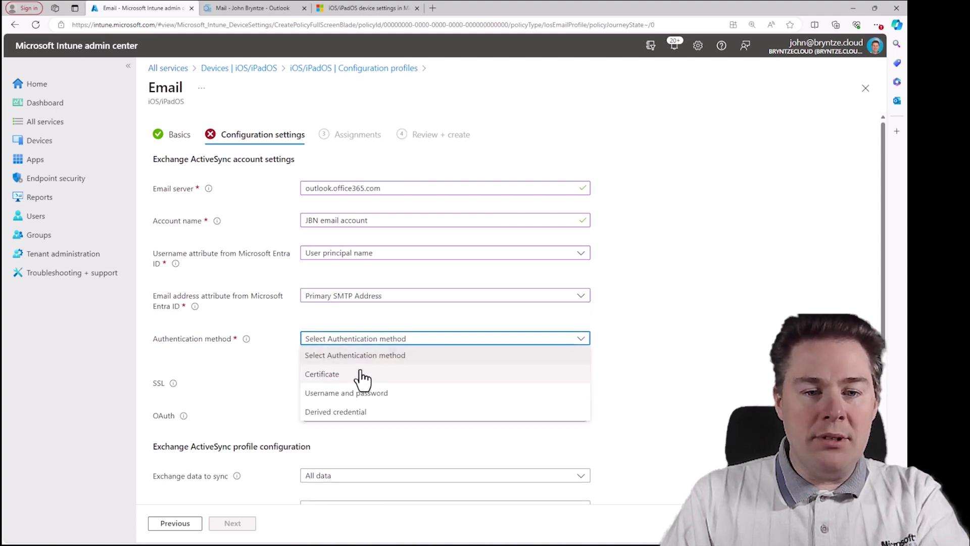
left_click(347, 398)
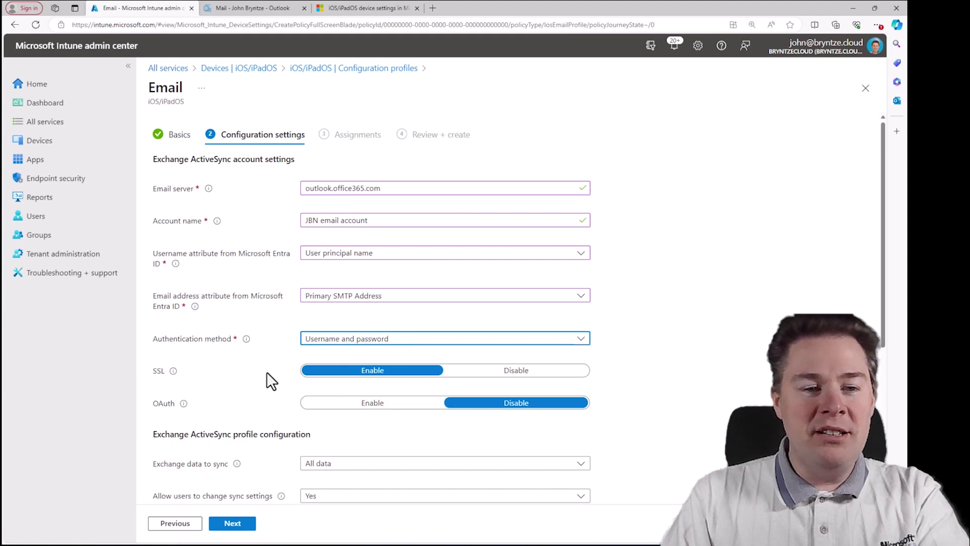
scroll(273, 381, "down", 3)
scroll(272, 298, "down", 2)
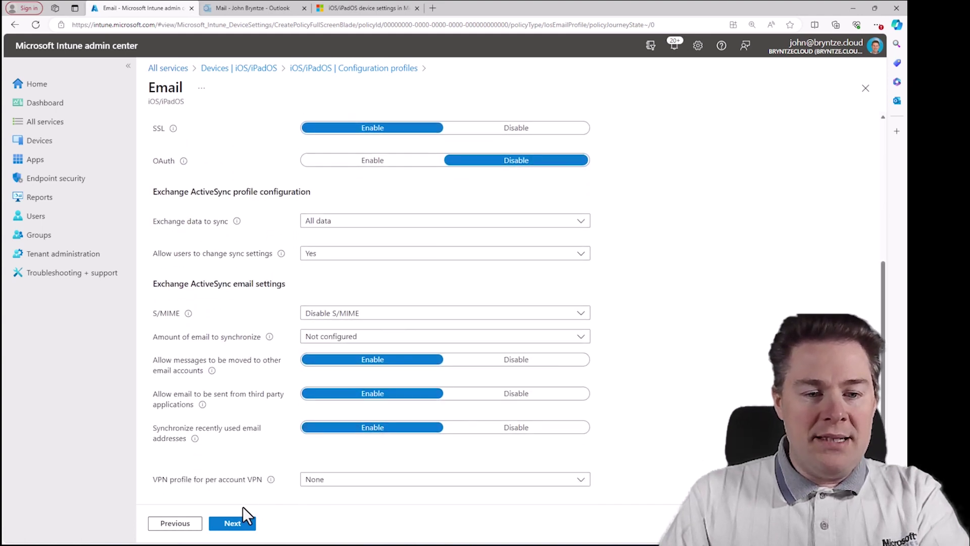
left_click(231, 525)
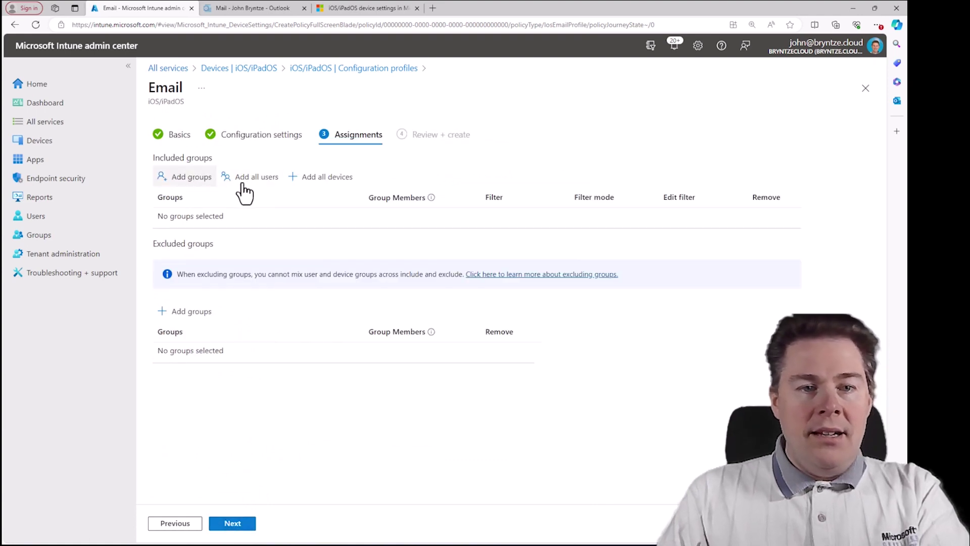
Add the JBN - All iPhone Devices group to the email profile's assignments and continue to review
left_click(188, 181)
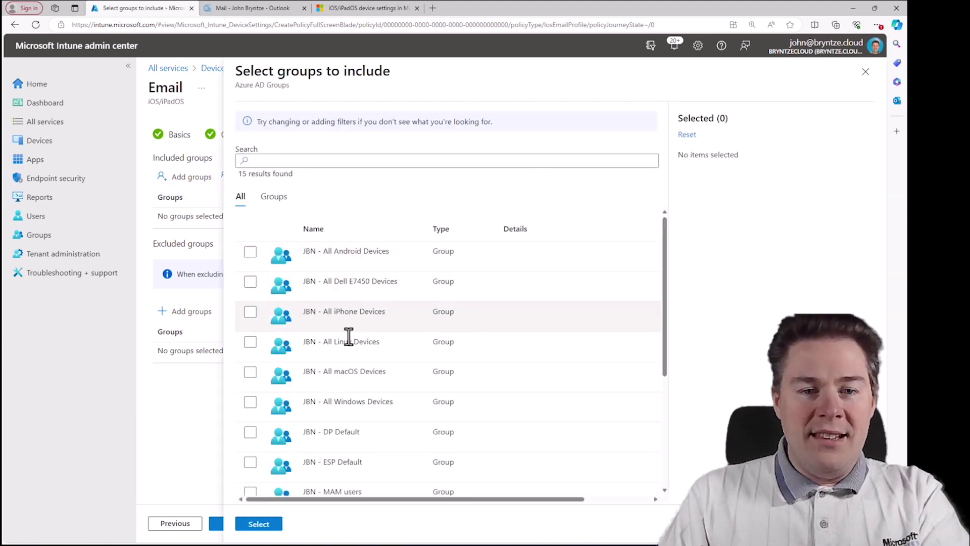
left_click(249, 313)
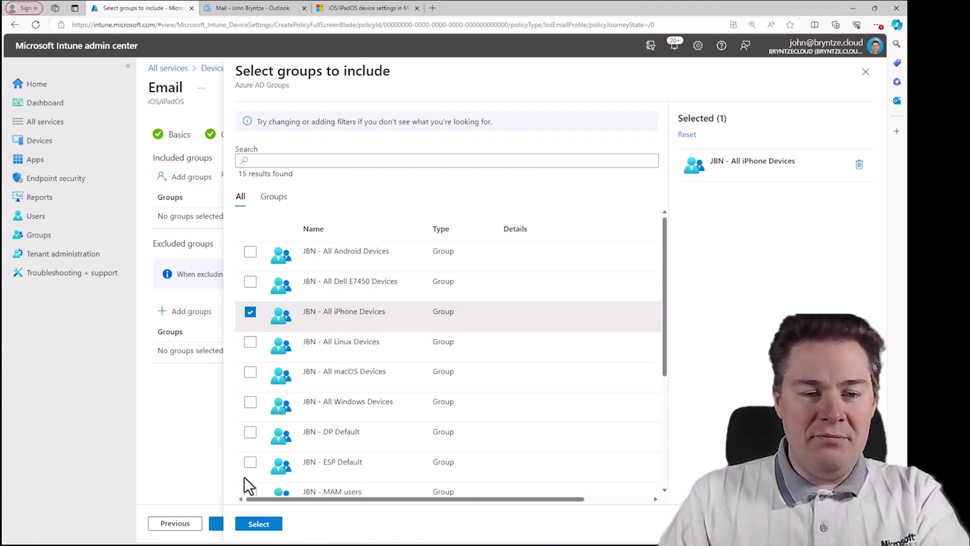
left_click(258, 524)
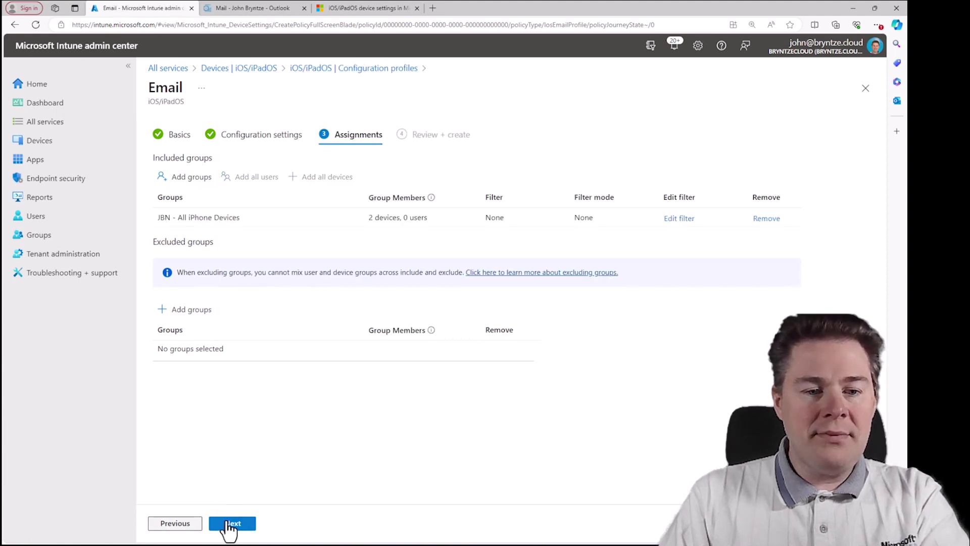
left_click(231, 523)
Create the Configure JBN email profile, refresh the profiles list, and go to iOS/iPadOS update policies
left_click(228, 524)
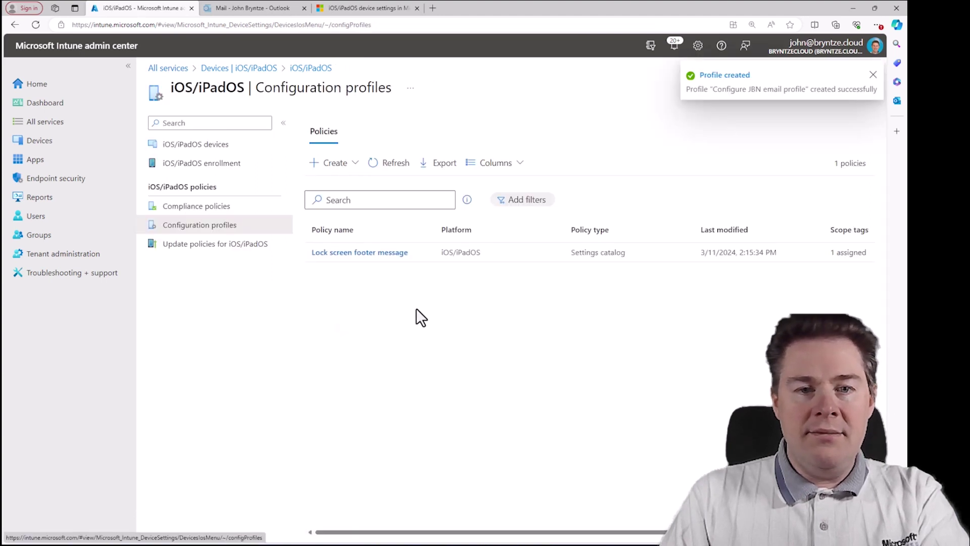
left_click(393, 167)
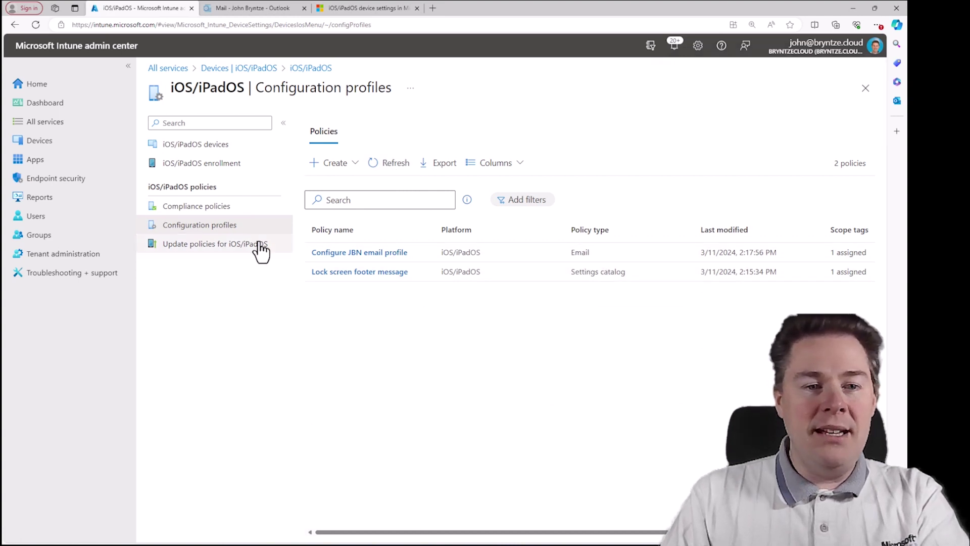
left_click(229, 247)
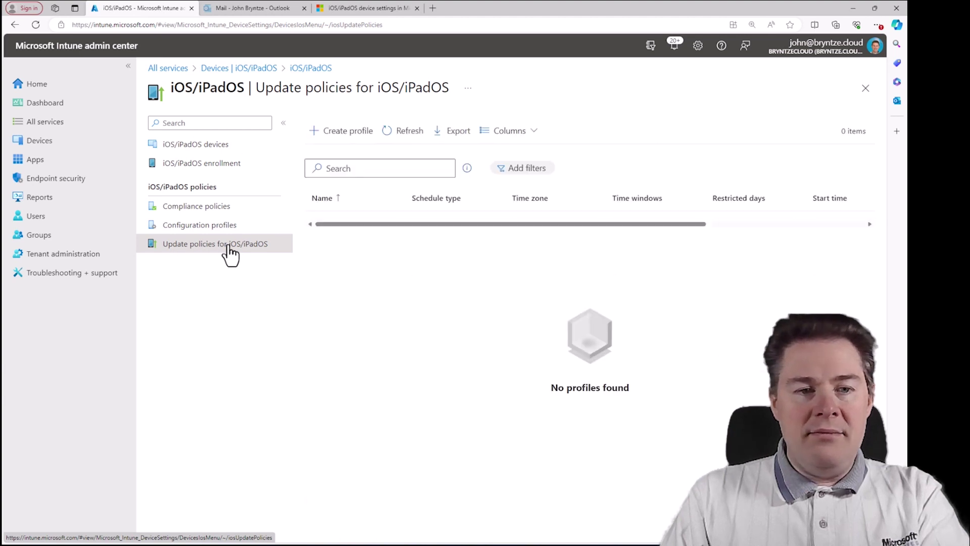
Start a new update profile with name and description 'JBN strict security - always the latest iOS ASAP'
left_click(350, 133)
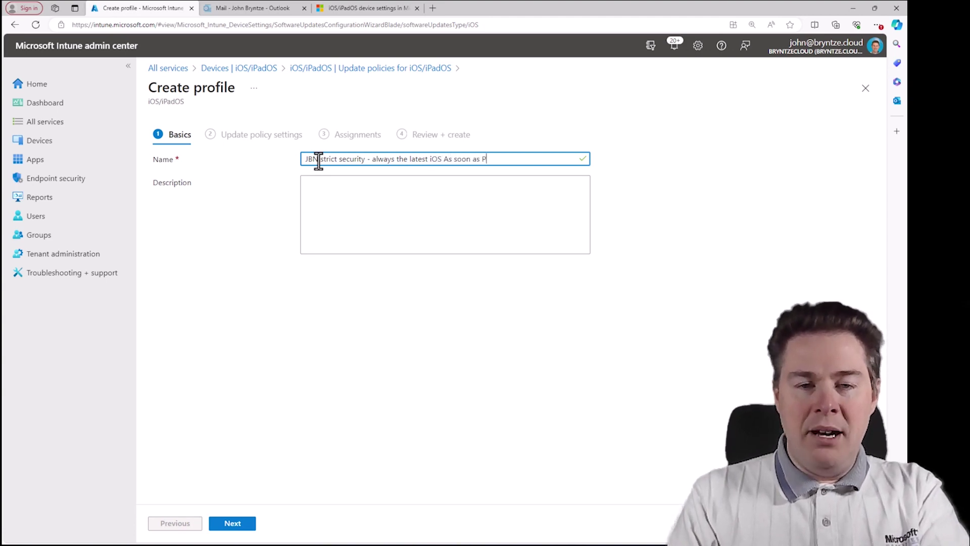
type("oss")
key("BackSpace")
key("BackSpace")
key("BackSpace")
key("BackSpace")
key("BackSpace")
key("BackSpace")
key("BackSpace")
key("BackSpace")
key("BackSpace")
key("BackSpace")
key("BackSpace")
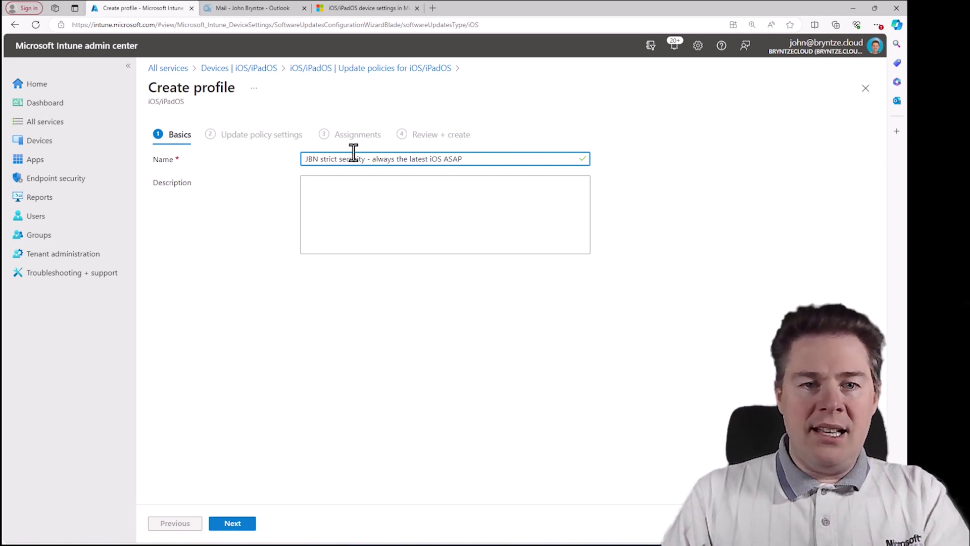
key("ctrl+a")
key("ctrl+c")
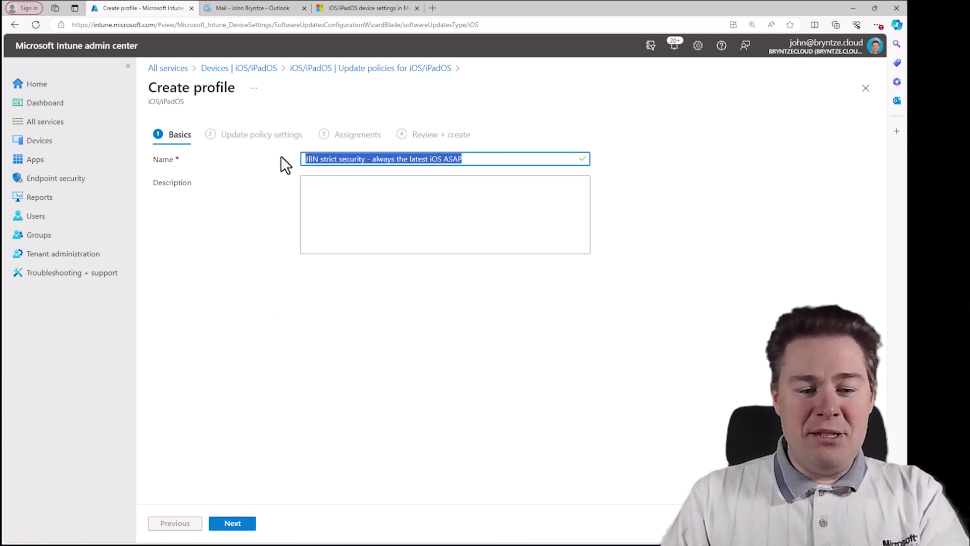
left_click(330, 191)
key("ctrl+v")
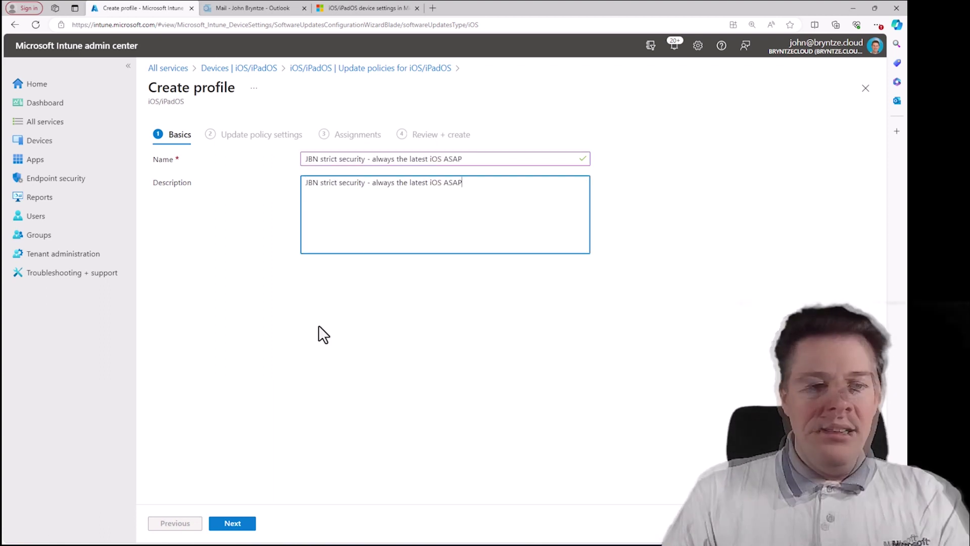
left_click(242, 524)
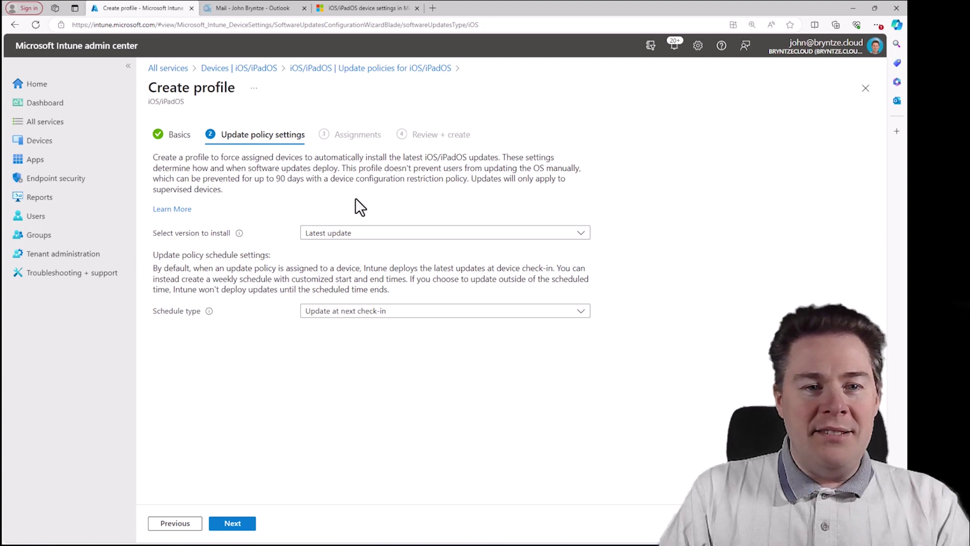
left_click(329, 238)
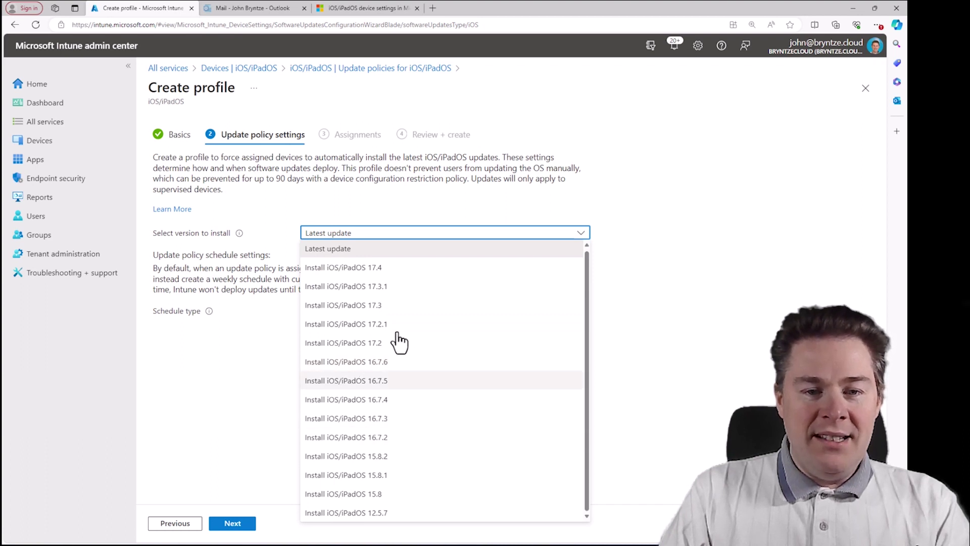
left_click(334, 250)
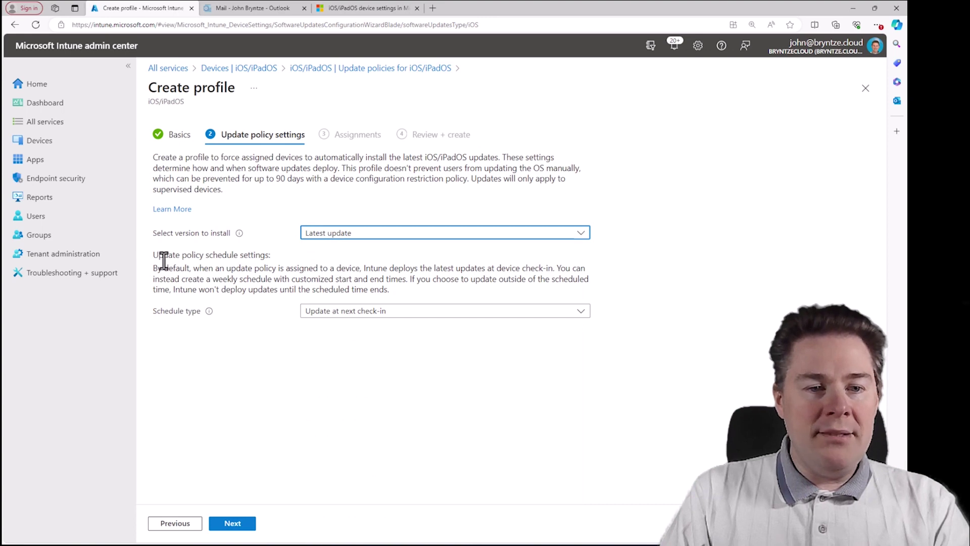
left_click(362, 321)
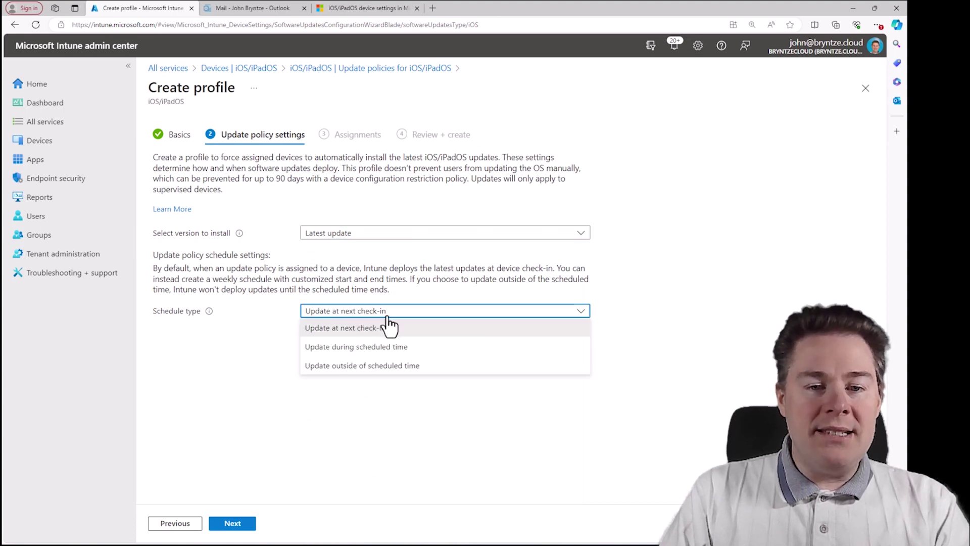
left_click(377, 347)
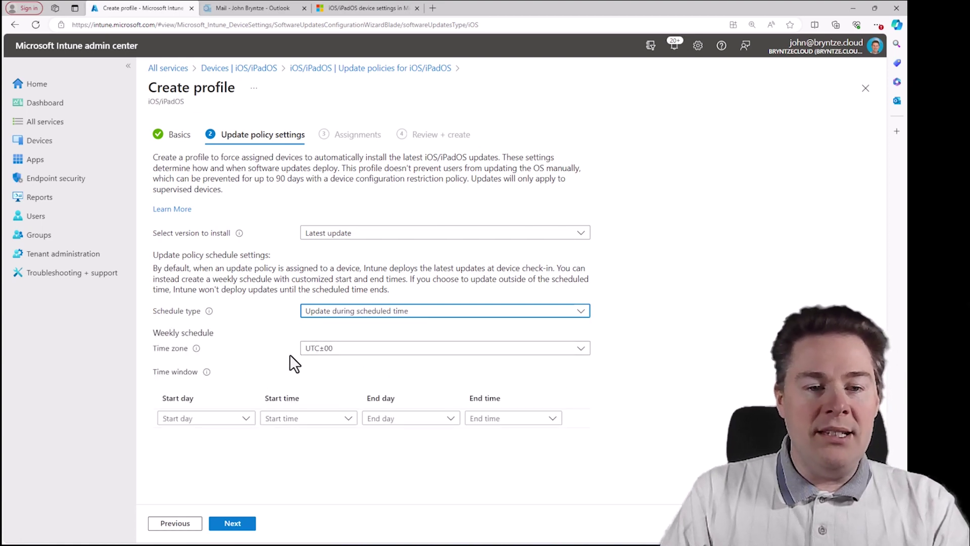
left_click(340, 318)
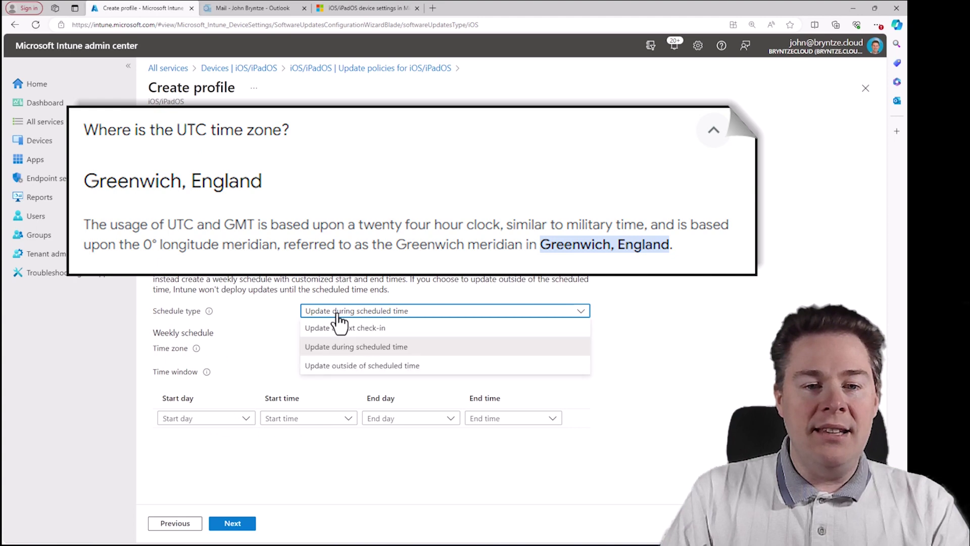
left_click(354, 366)
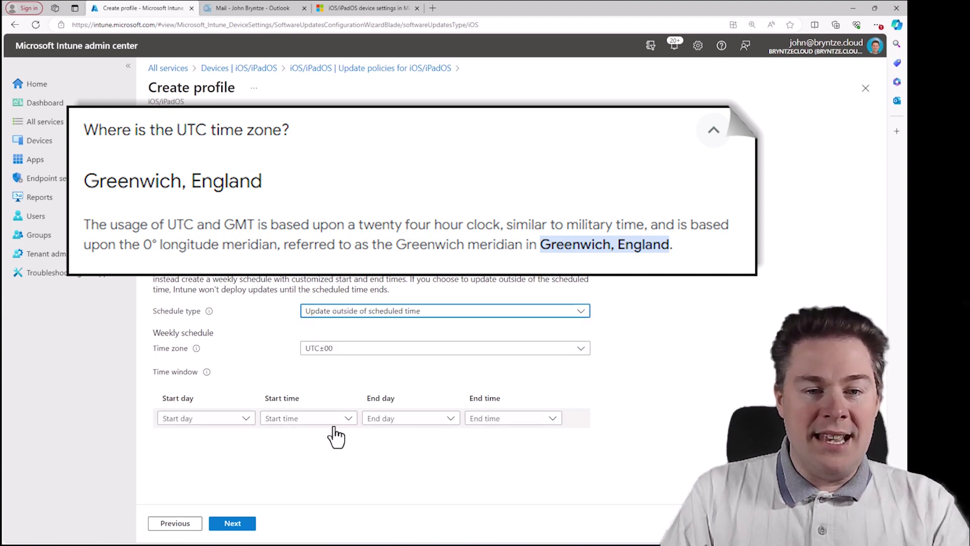
left_click(326, 314)
left_click(327, 328)
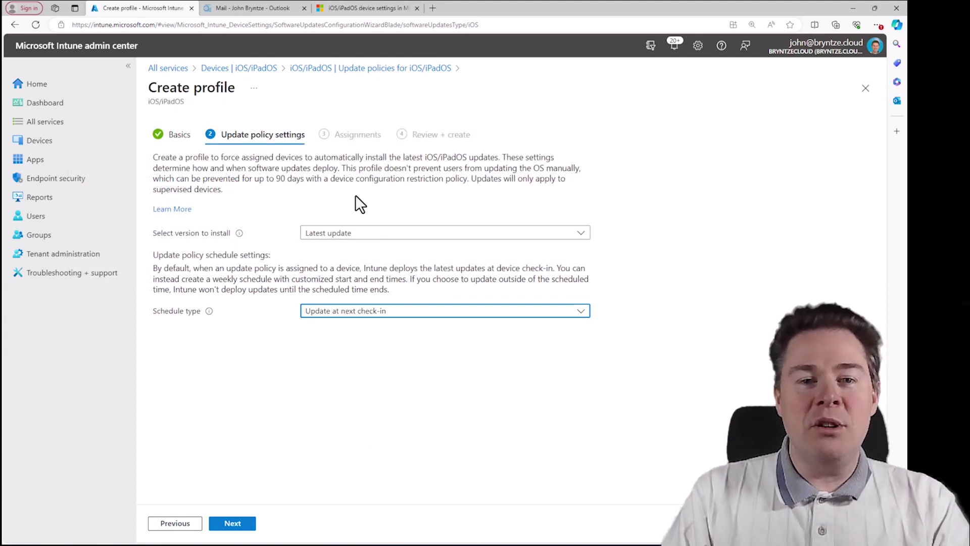
left_click(232, 525)
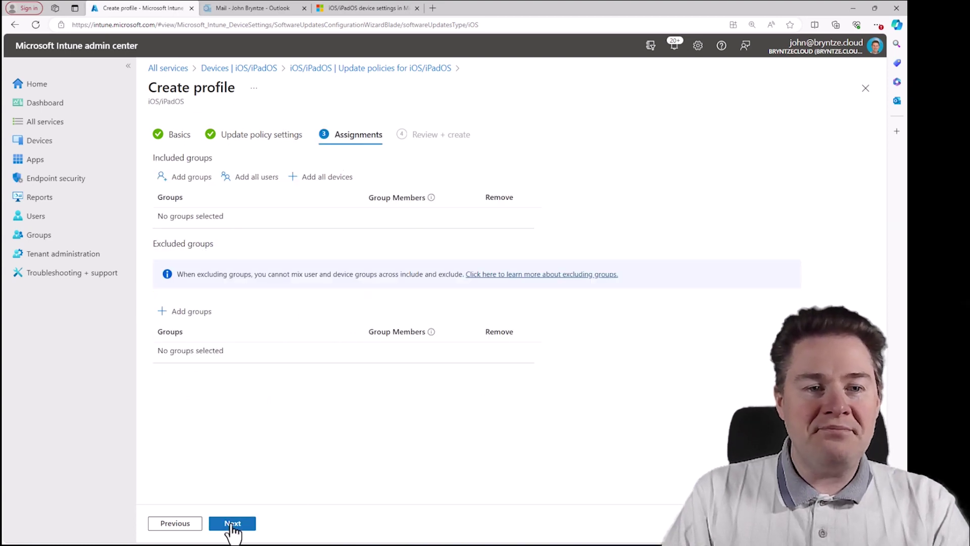
Include the JBN - All iPhone Devices group, review, and create the strict-security update policy
left_click(192, 178)
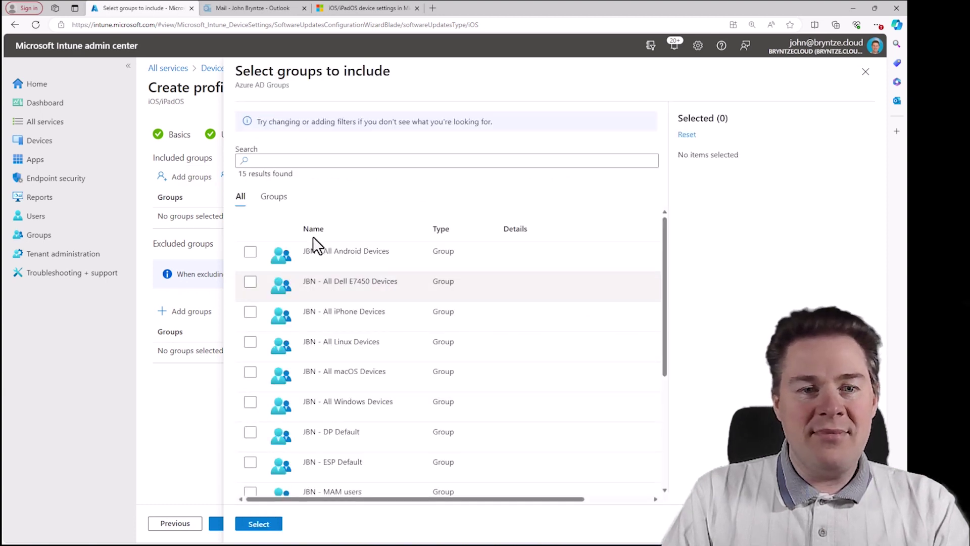
left_click(250, 311)
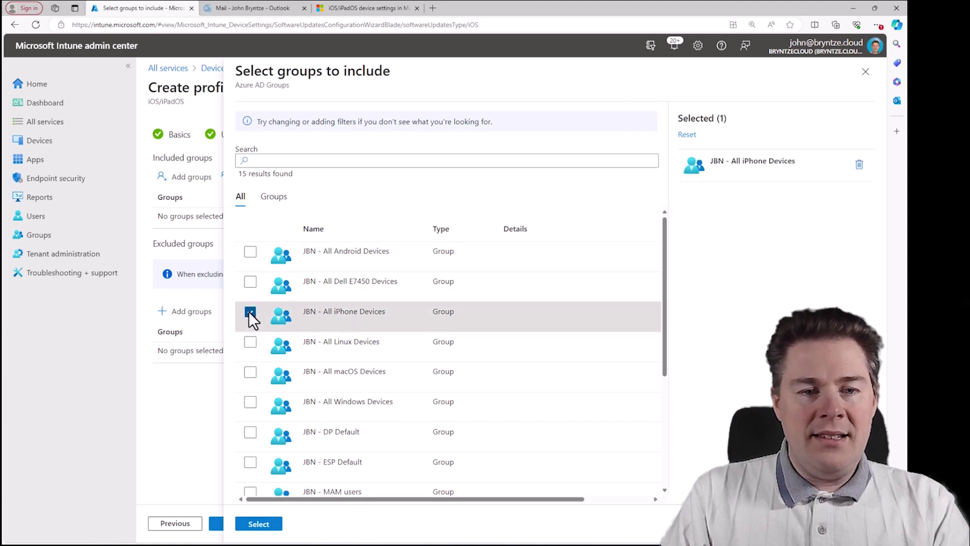
left_click(259, 525)
left_click(232, 526)
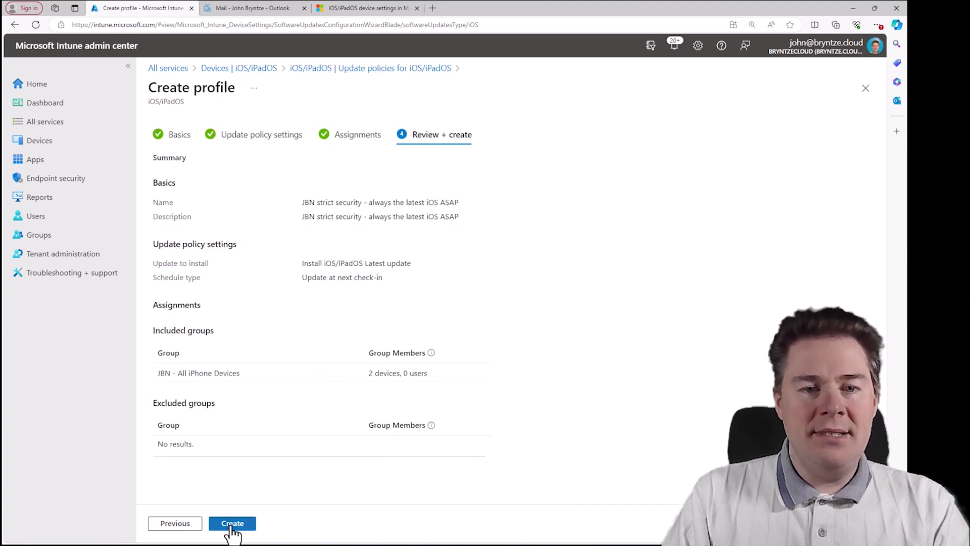
left_click(232, 524)
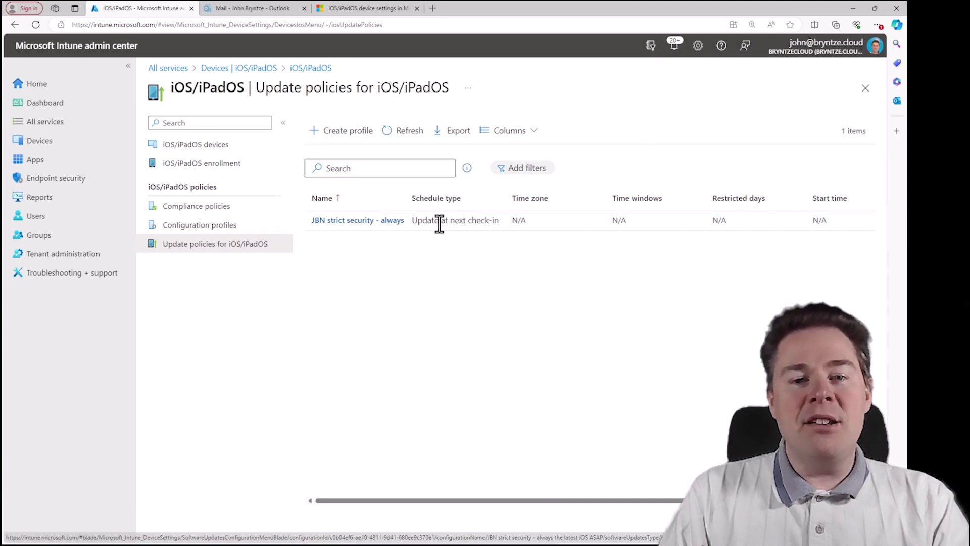
Refresh the iOS/iPadOS configuration profiles list to confirm three policies, then return to Devices overview
left_click(347, 222)
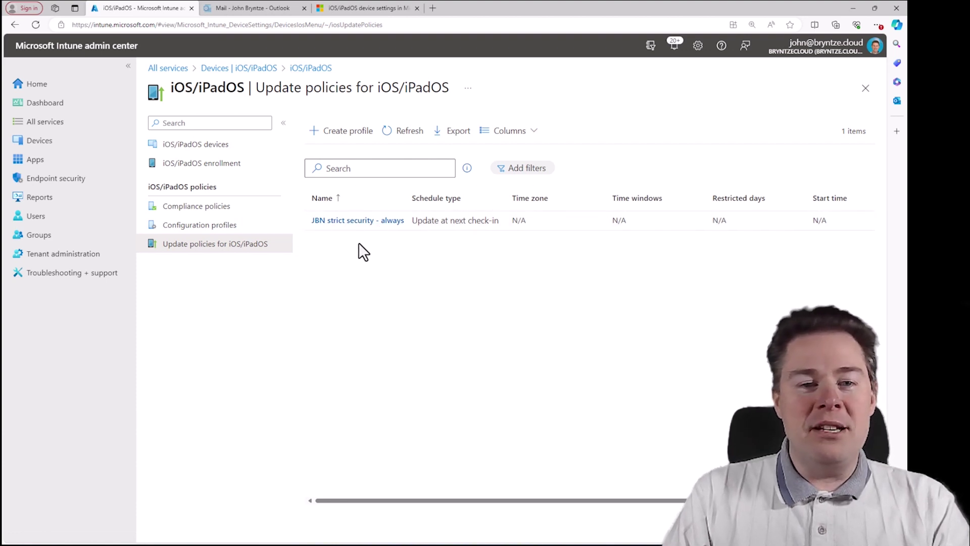
left_click(188, 234)
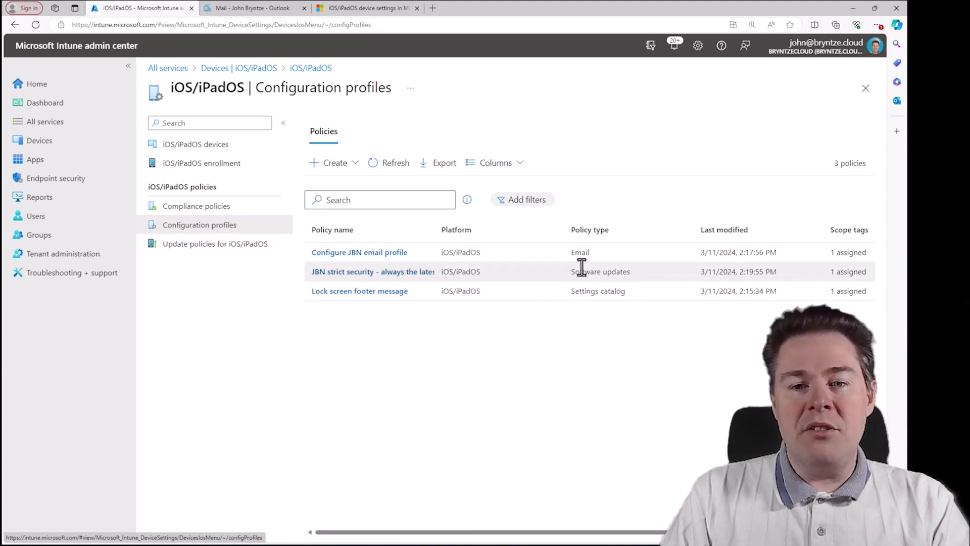
triple_click(566, 271)
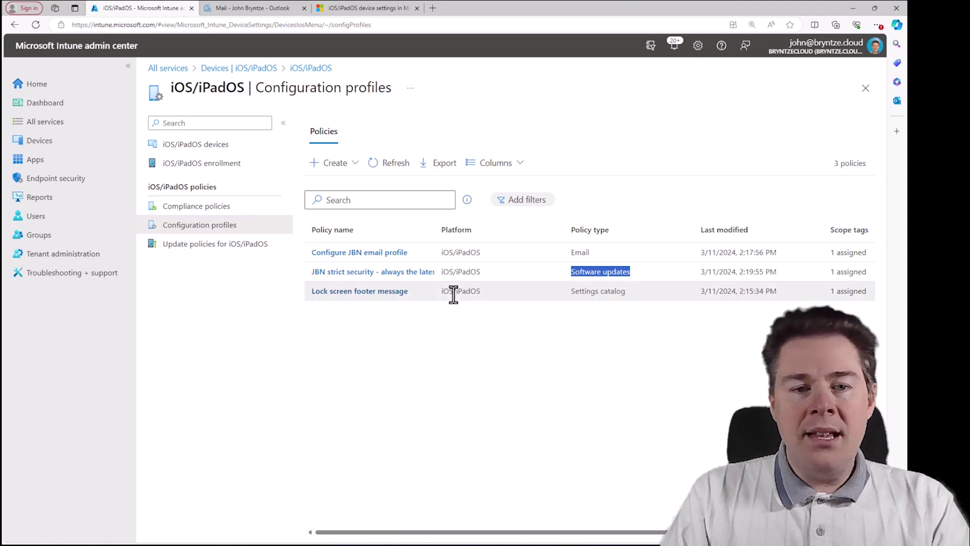
left_click(393, 170)
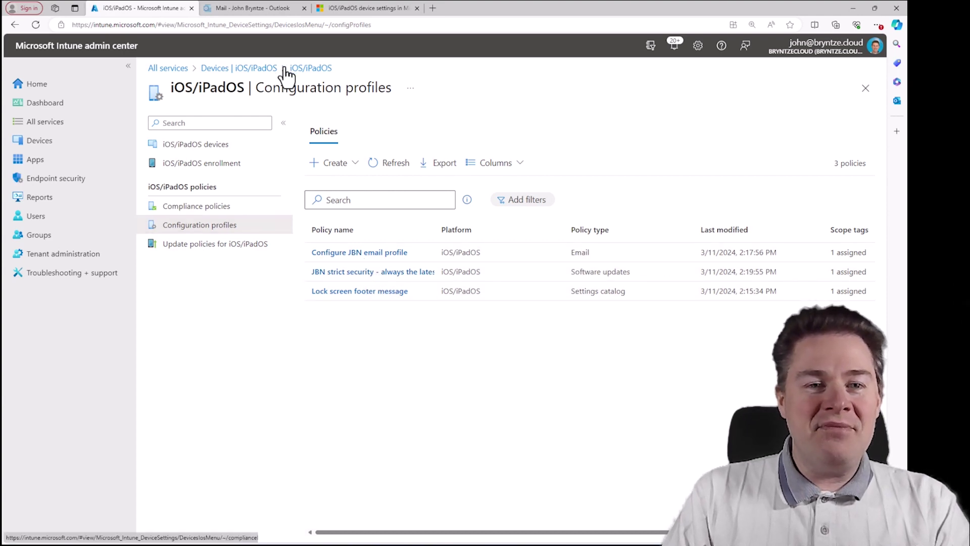
left_click(241, 68)
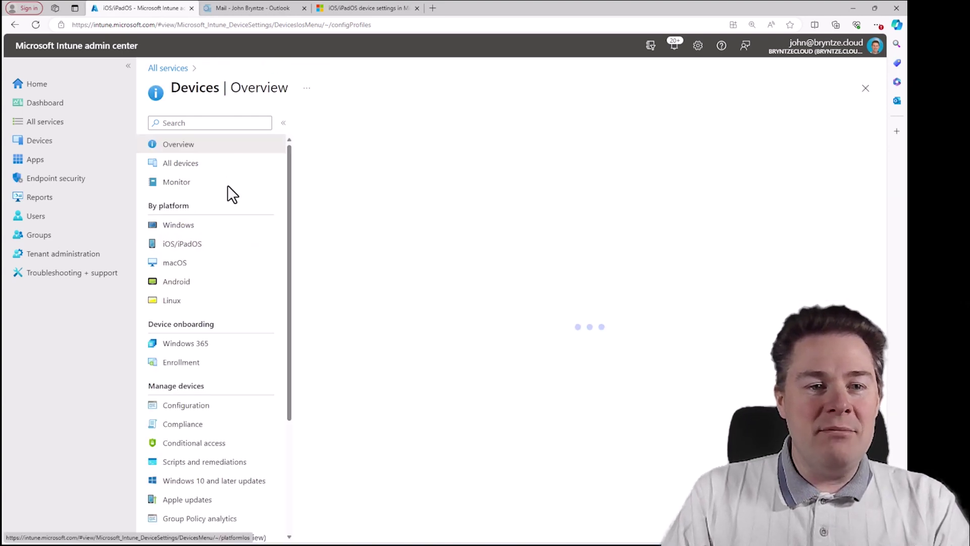
Open JBN-iPhone from All devices and view its Device configuration status
left_click(181, 168)
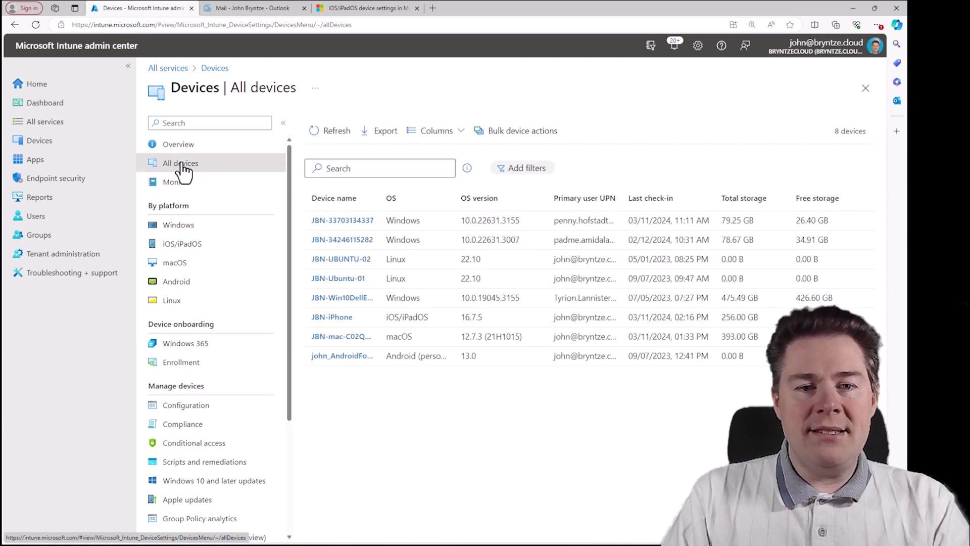
left_click(327, 317)
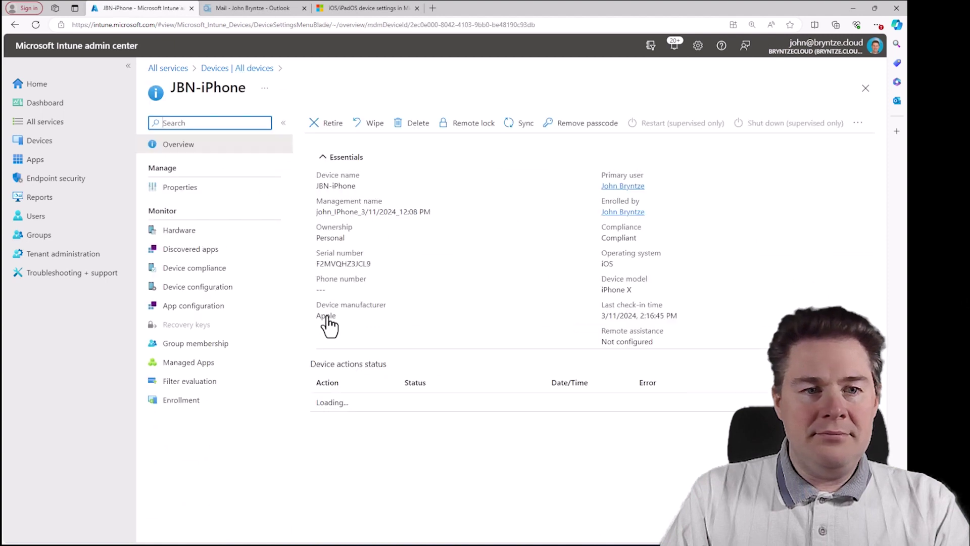
left_click(191, 289)
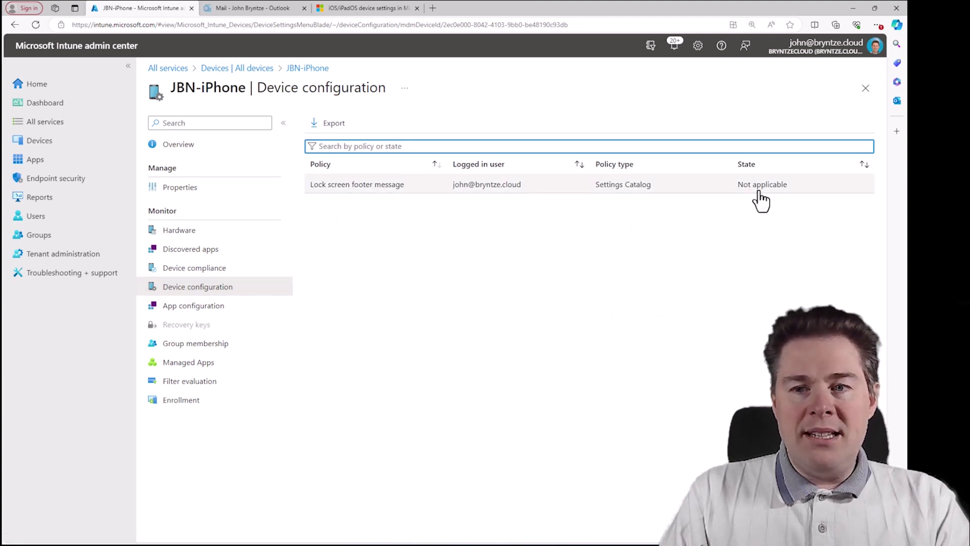
left_click(385, 8)
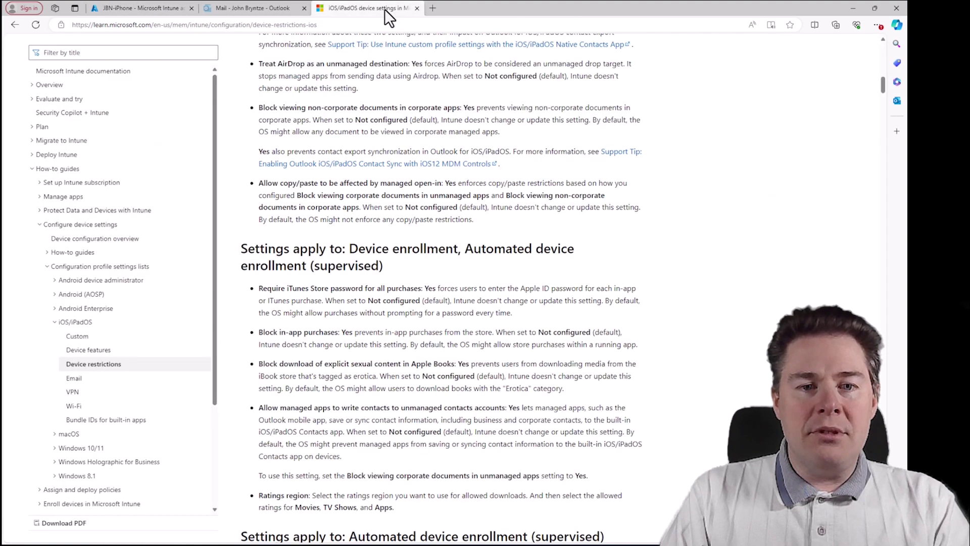
double_click(335, 267)
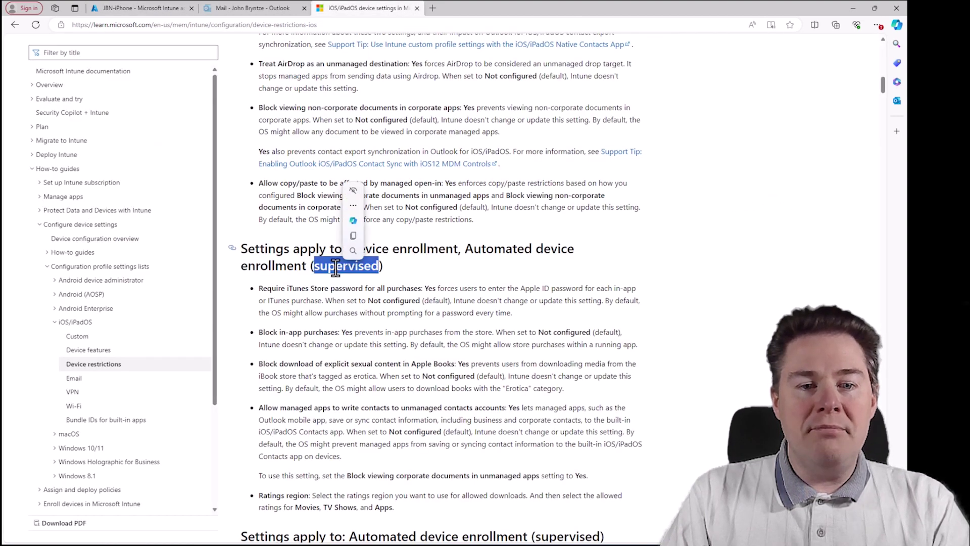
left_click(481, 300)
left_click_drag(481, 301, 581, 541)
scroll(455, 304, "up", 2)
left_click(178, 9)
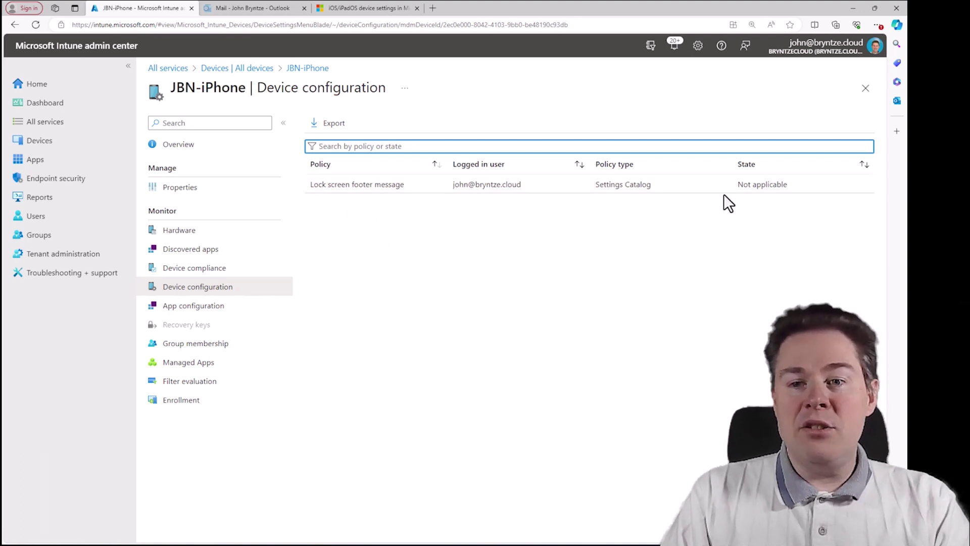
left_click(344, 9)
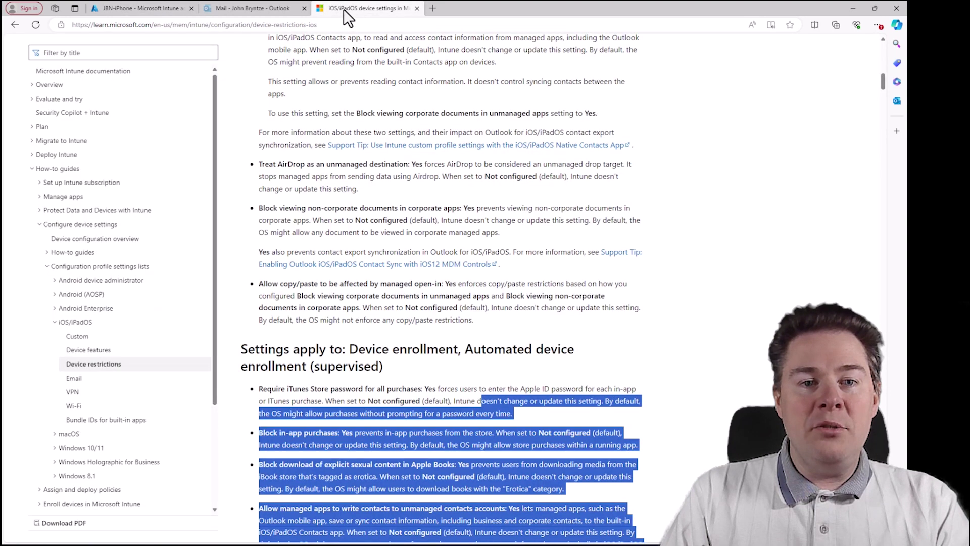
left_click(540, 354)
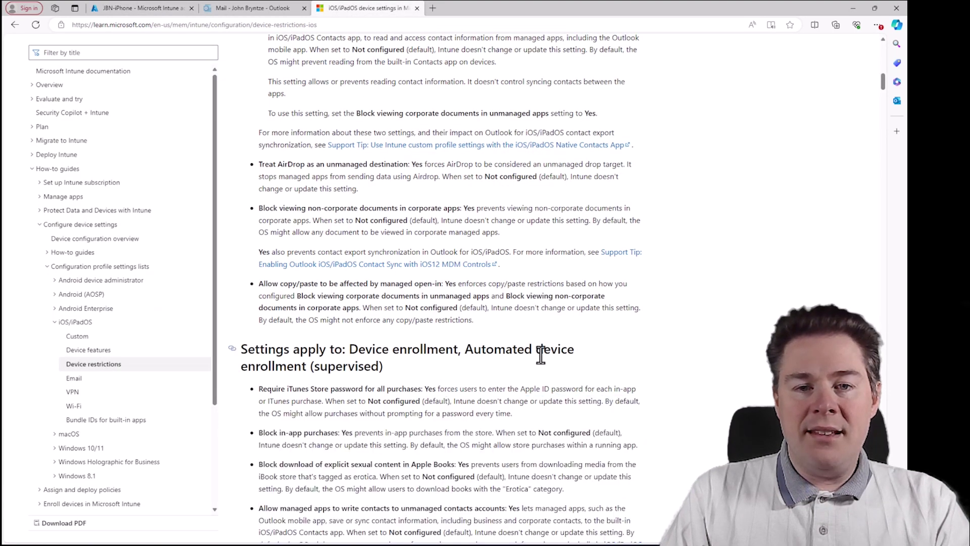
scroll(540, 354, "up", 2)
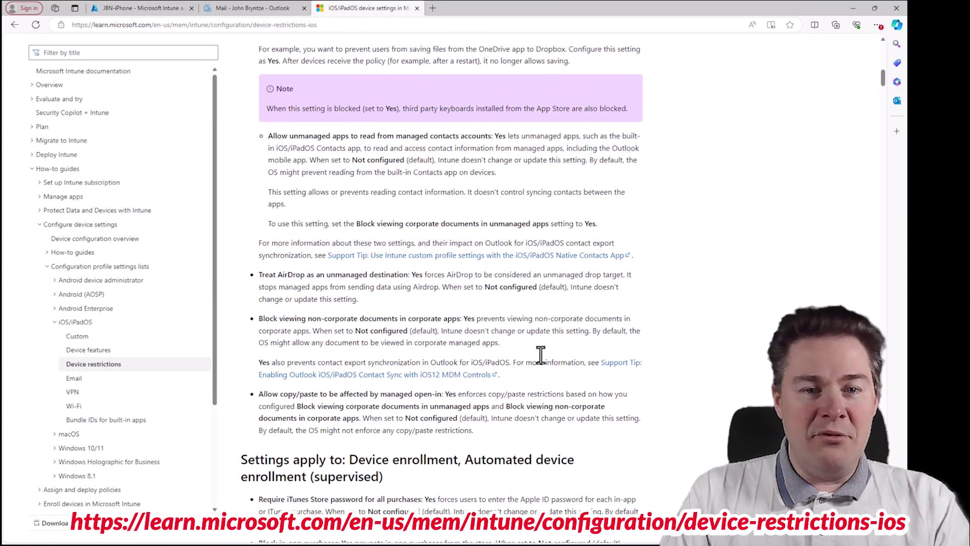
scroll(540, 354, "up", 2)
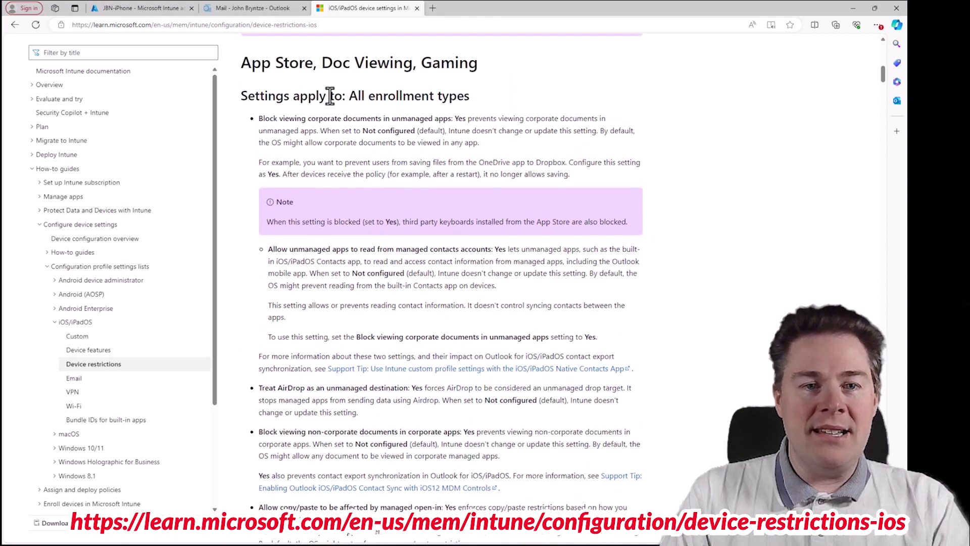
left_click_drag(359, 96, 429, 101)
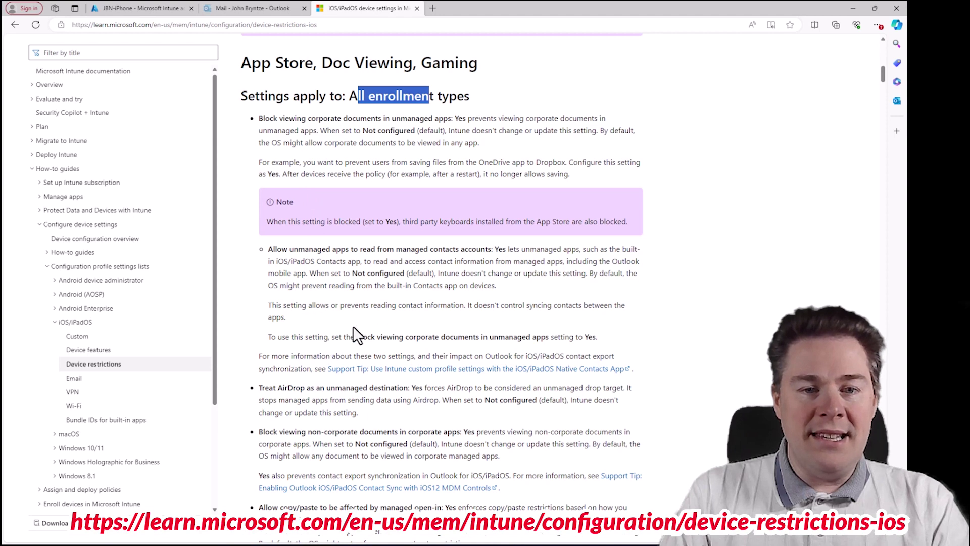
left_click(772, 202)
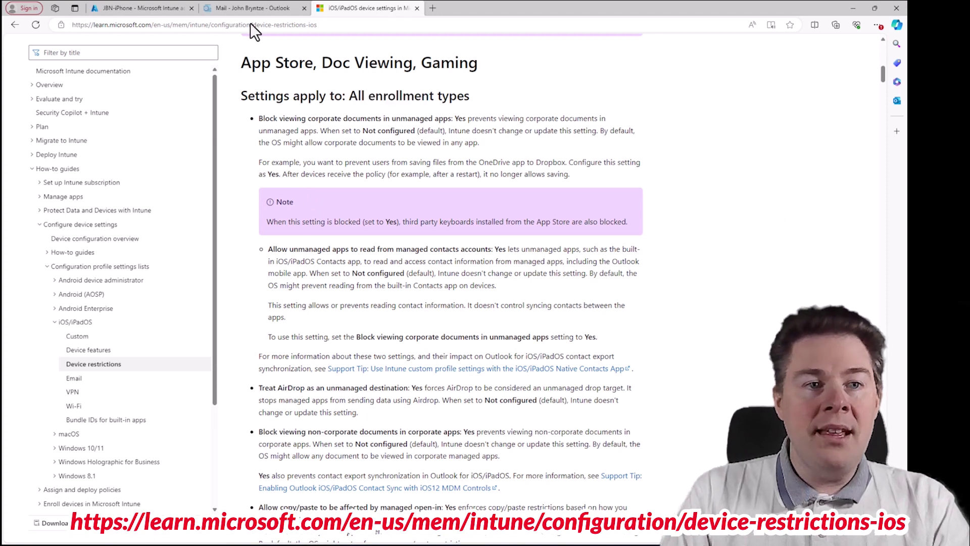
left_click(322, 26)
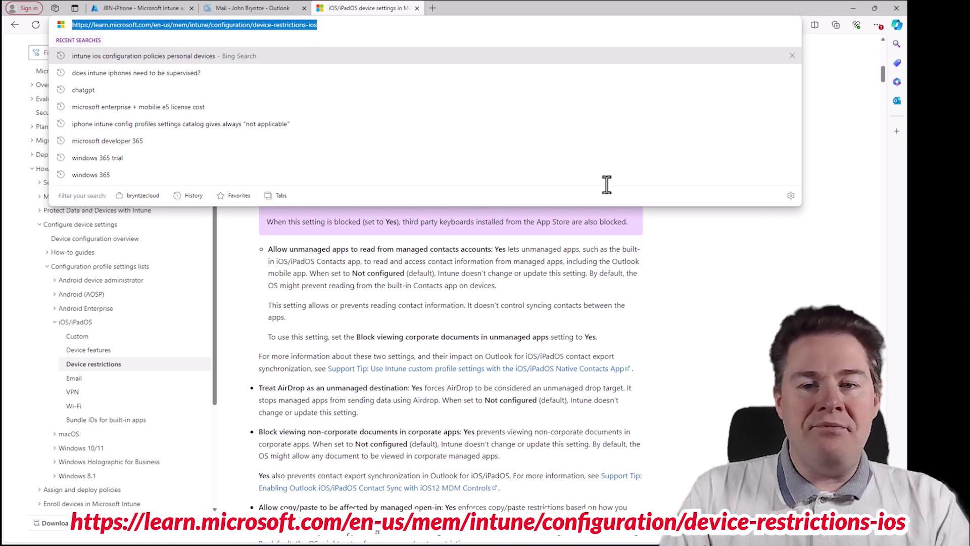
left_click(432, 105)
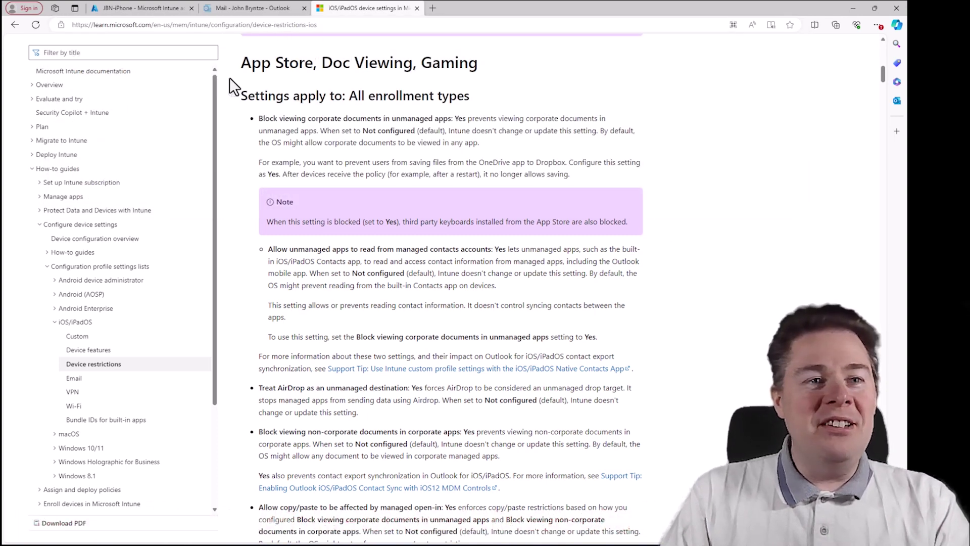
left_click(150, 7)
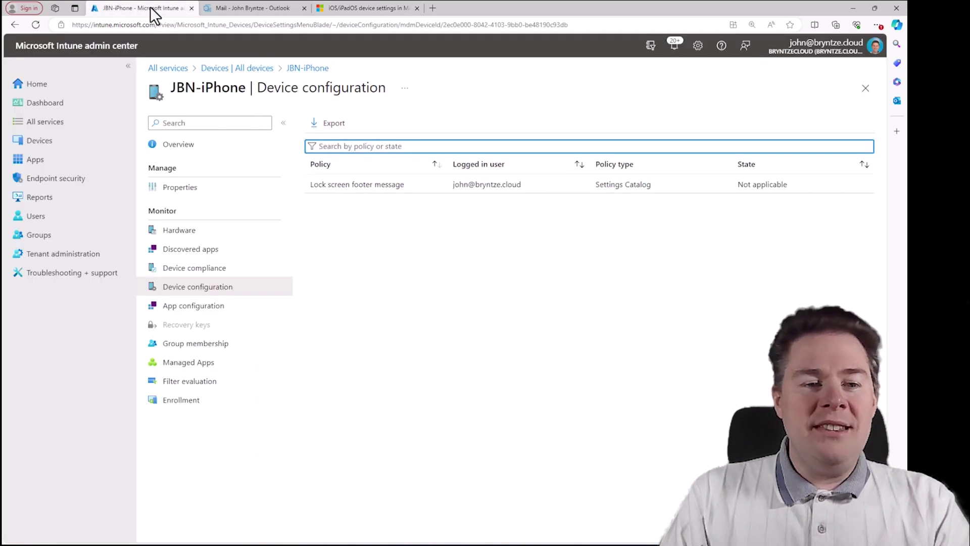
left_click(191, 293)
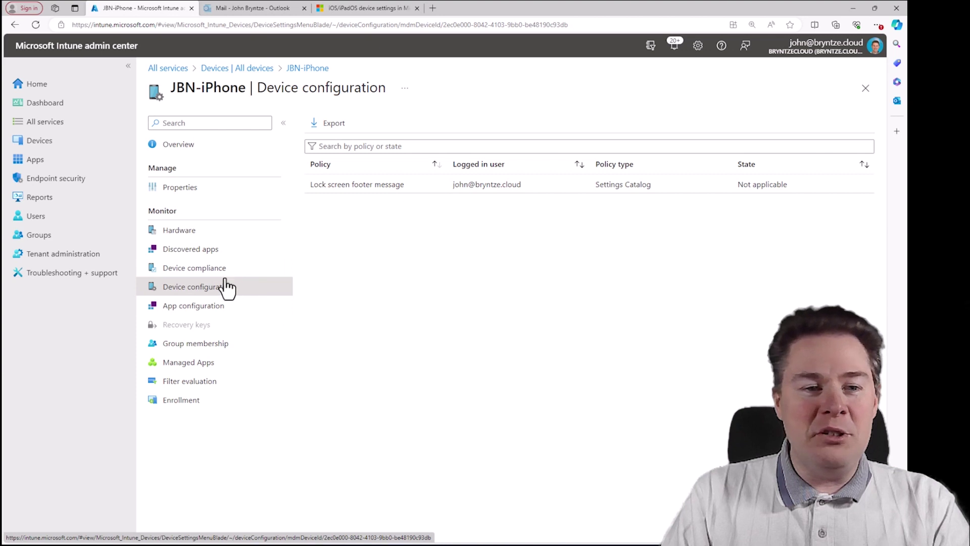